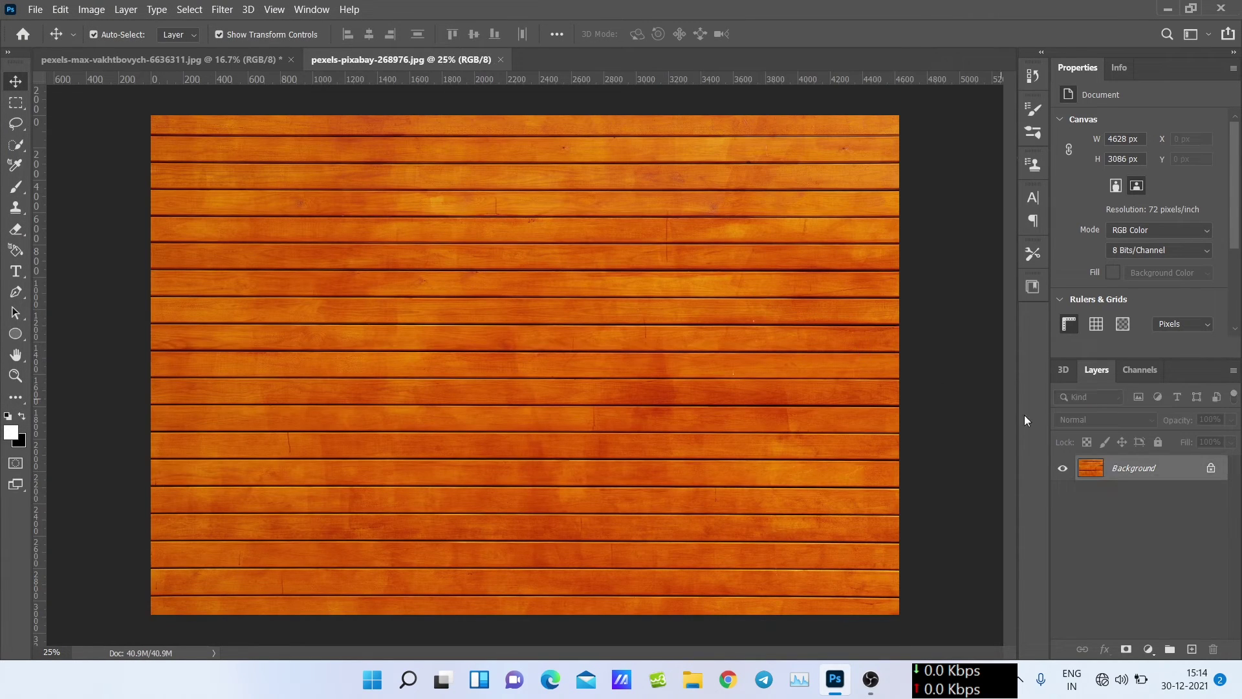
# Step: Unlock the wood texture's background layer and move the texture into the living-room document
pyautogui.click(1210, 471)
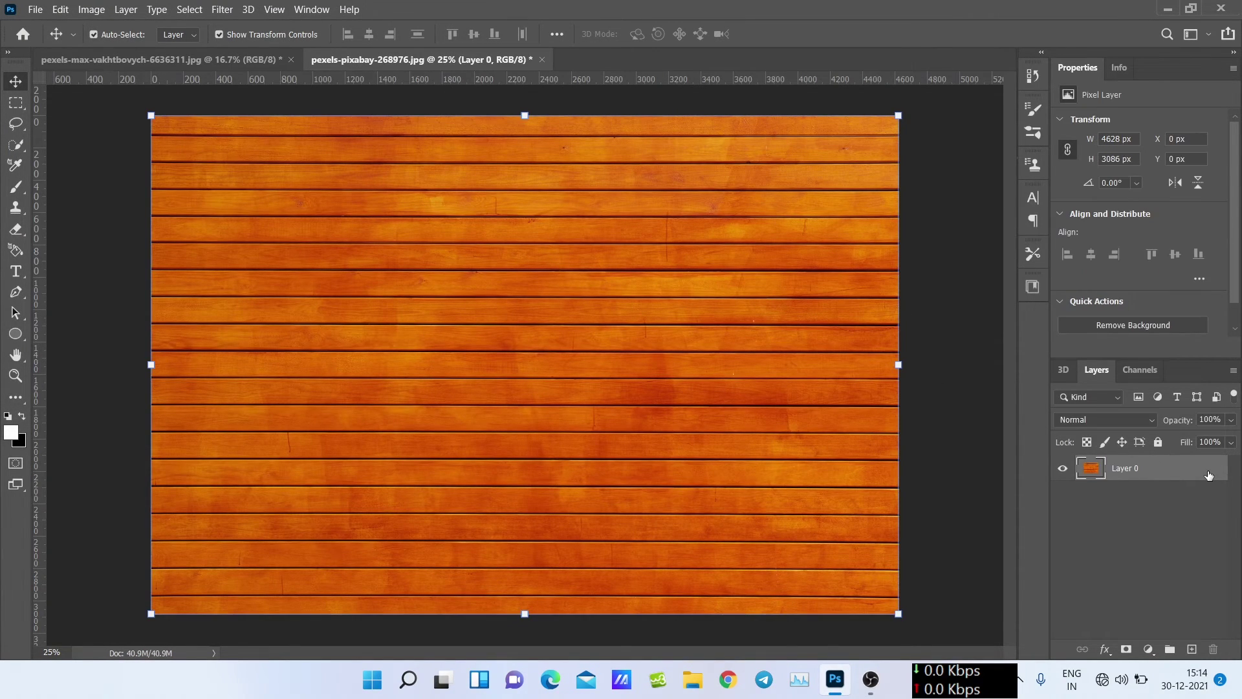
pyautogui.moveTo(577, 466); pyautogui.dragTo(526, 364)
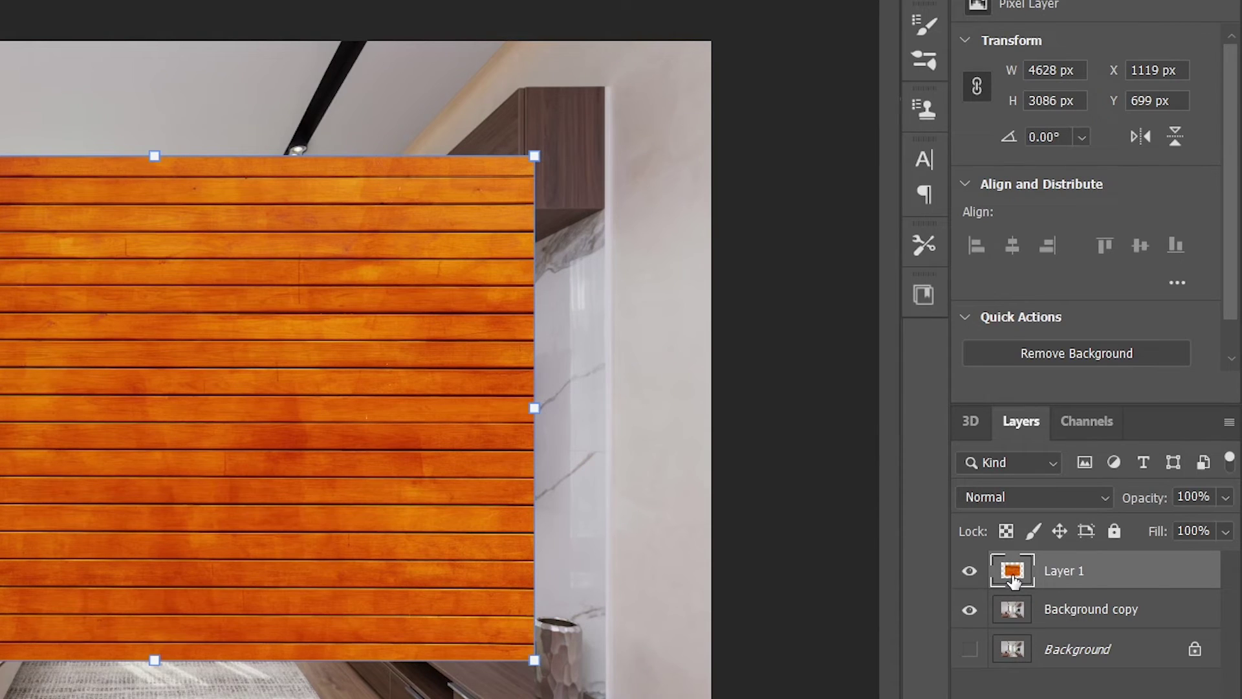
# Step: Select all pixels of the wood texture layer, copy them to the clipboard and clear the selection
pyautogui.rightClick(1091, 469)
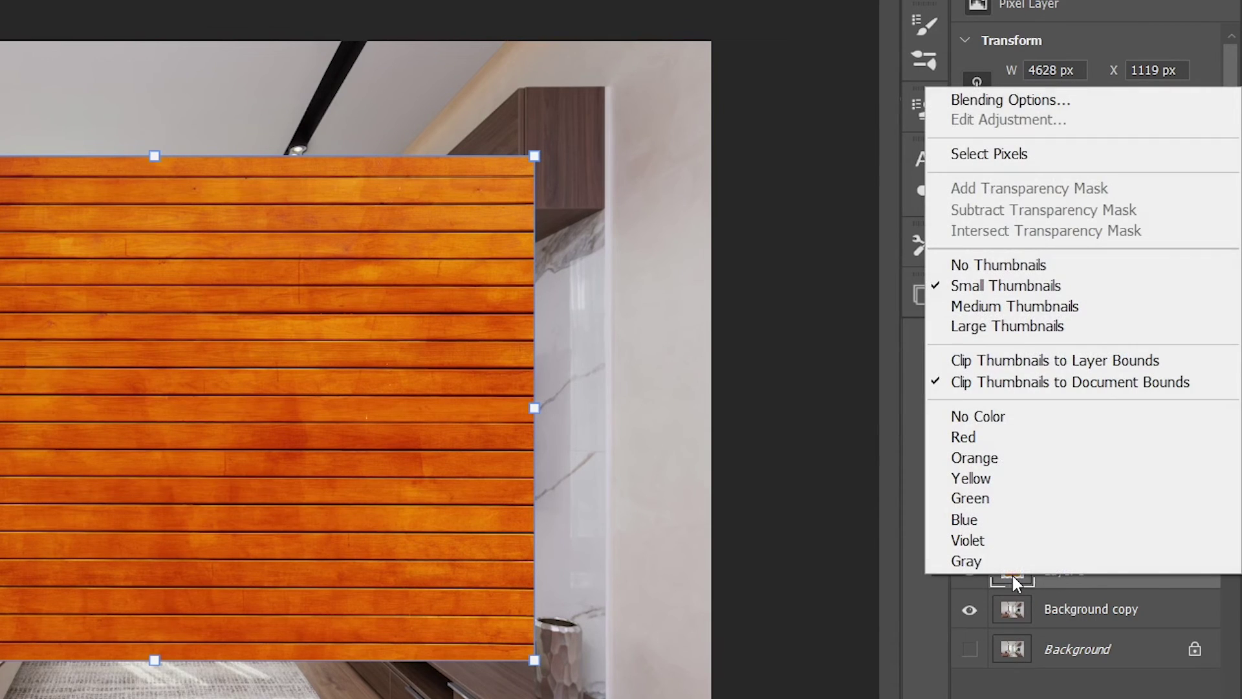
pyautogui.click(944, 156)
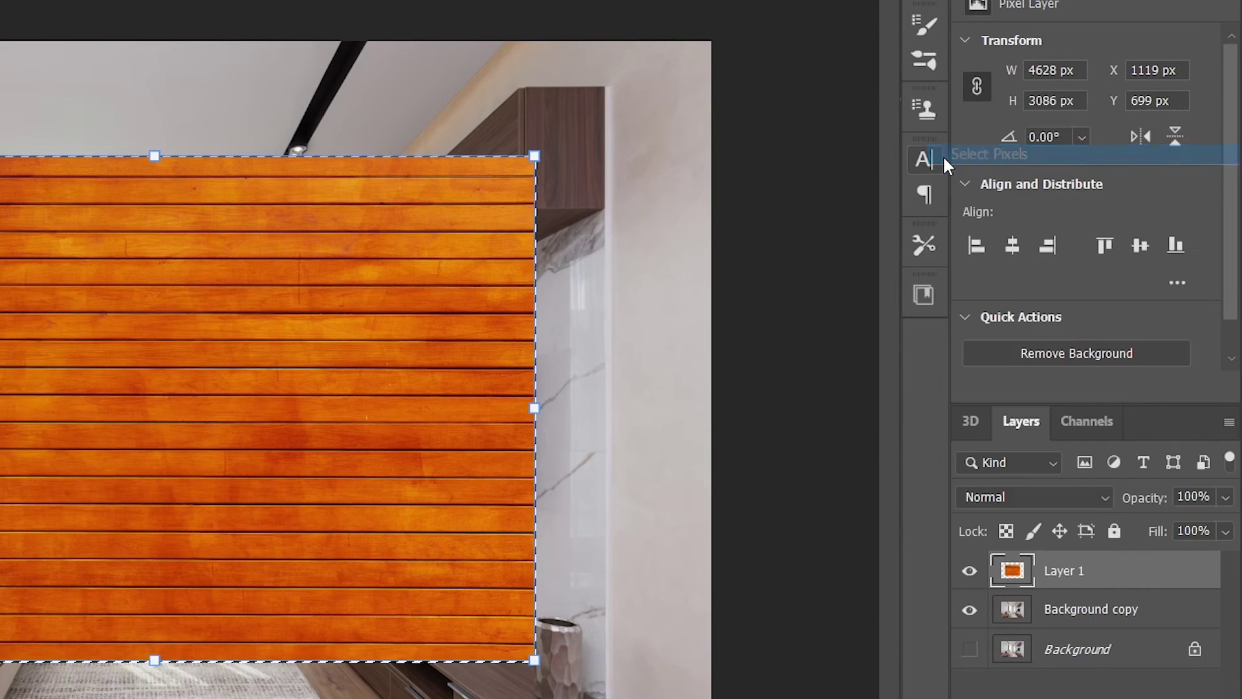
pyautogui.hotkey('ctrl', 'c')
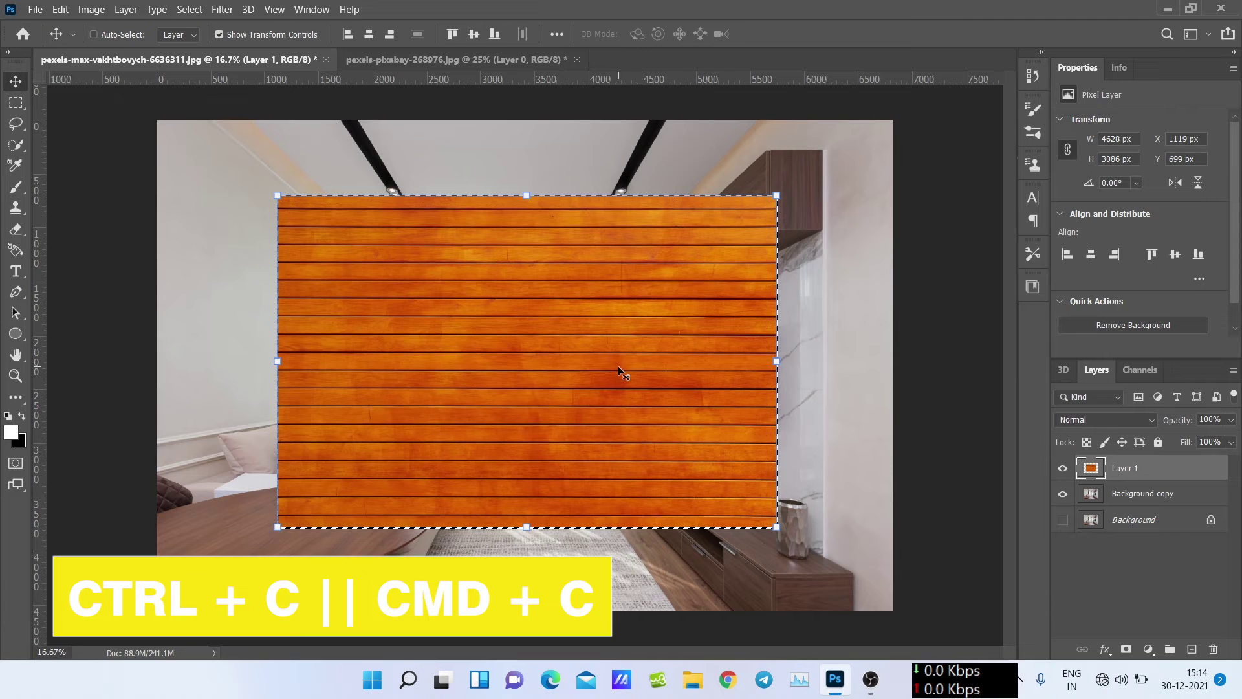
pyautogui.press('ctrl')
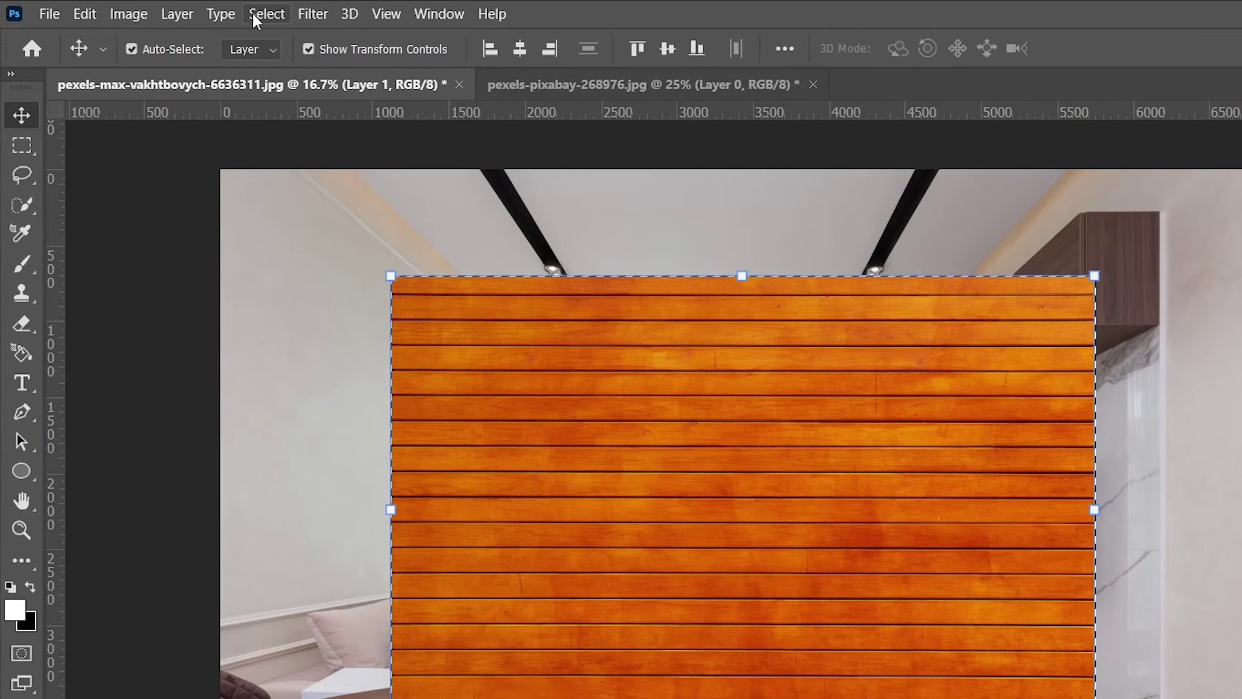
pyautogui.click(267, 11)
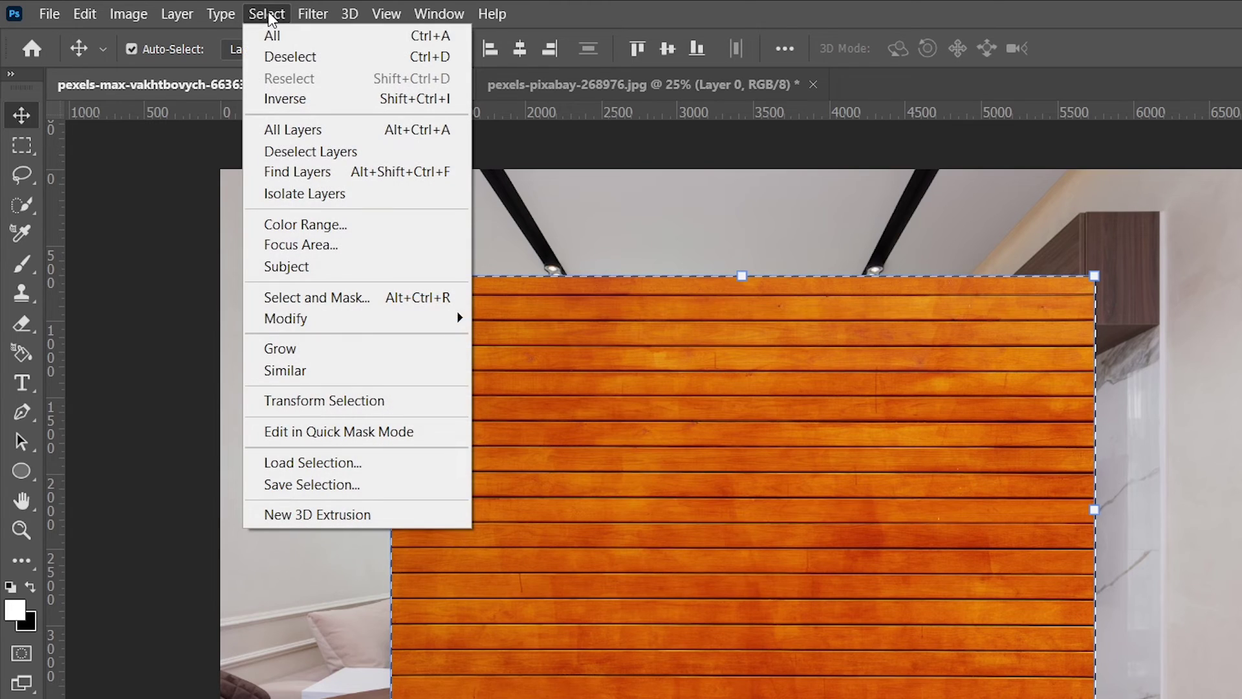
pyautogui.click(281, 55)
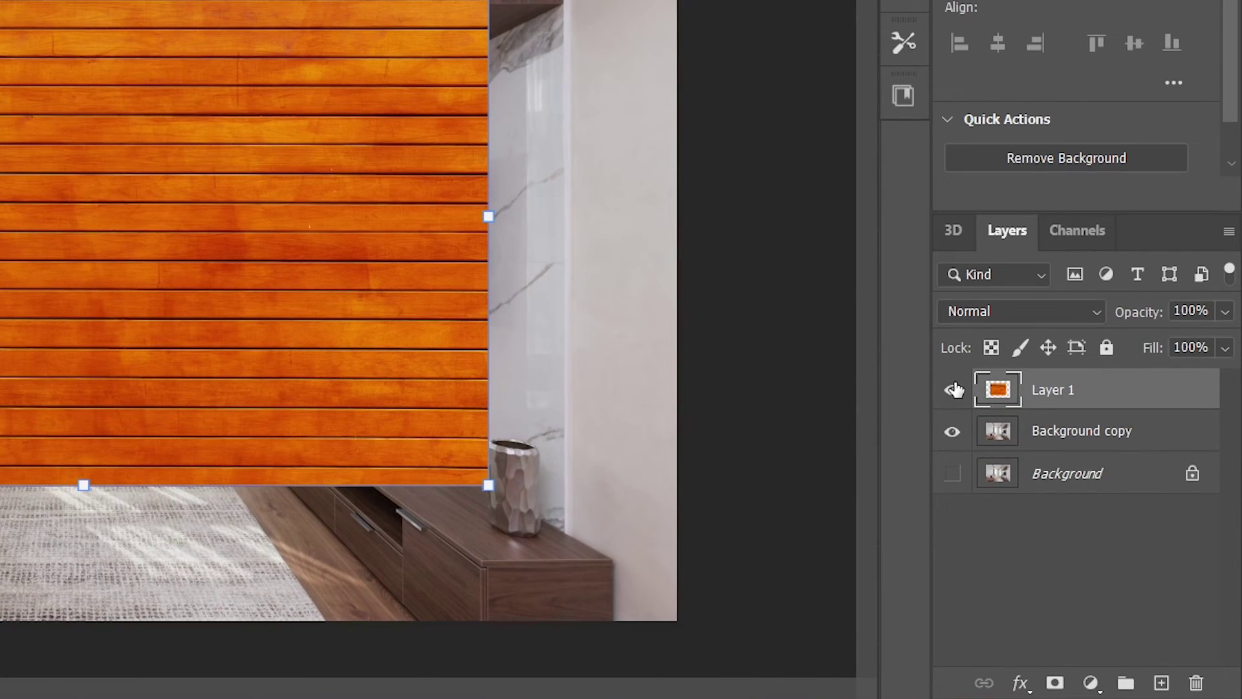
# Step: Hide the wood texture layer and add a new empty layer above it as the active layer
pyautogui.click(953, 389)
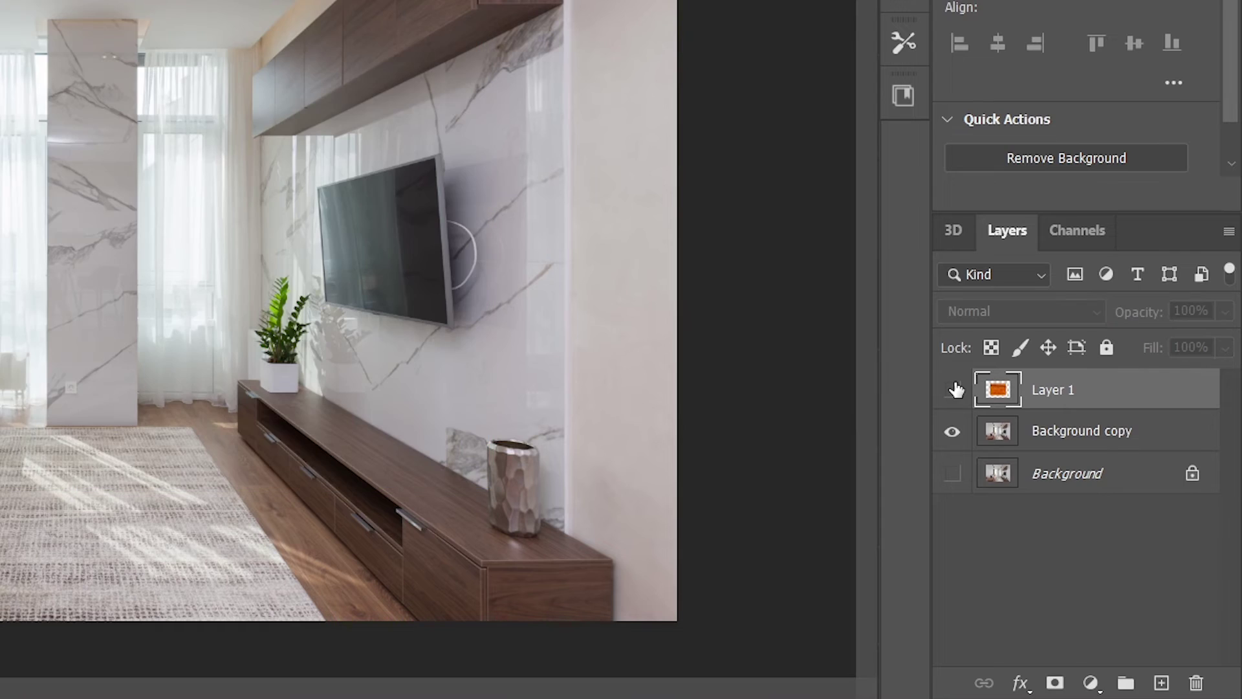
pyautogui.click(1167, 681)
pyautogui.click(1071, 477)
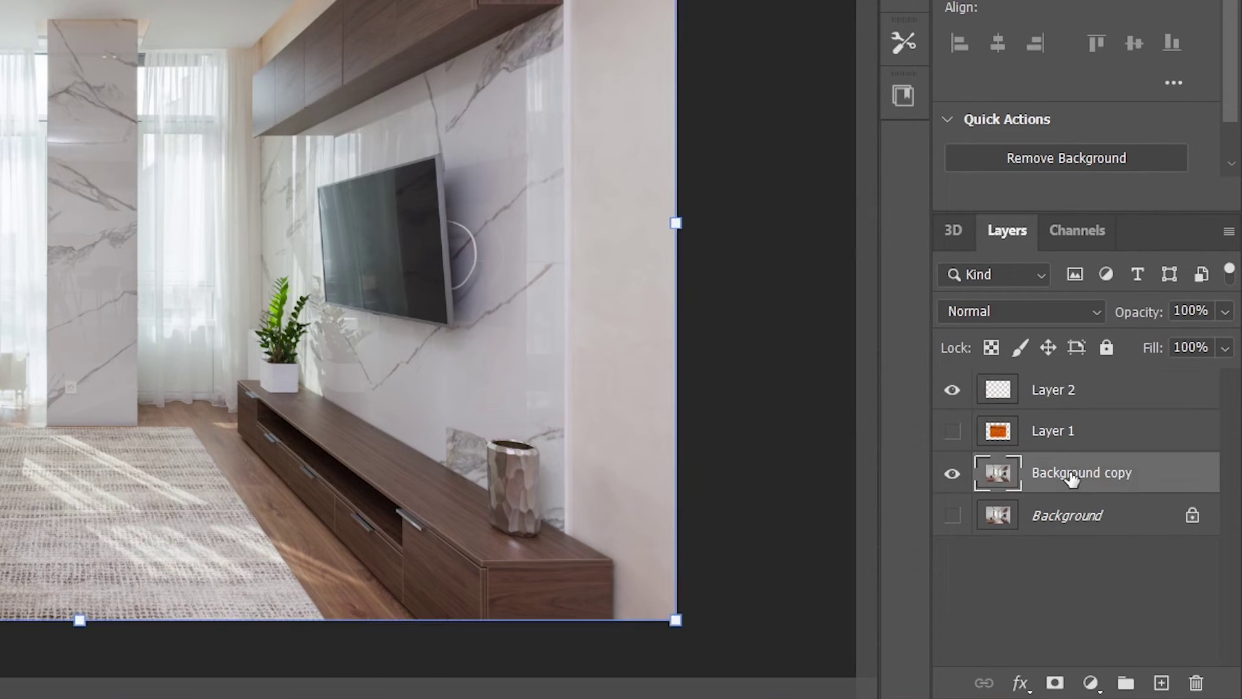
pyautogui.click(1062, 396)
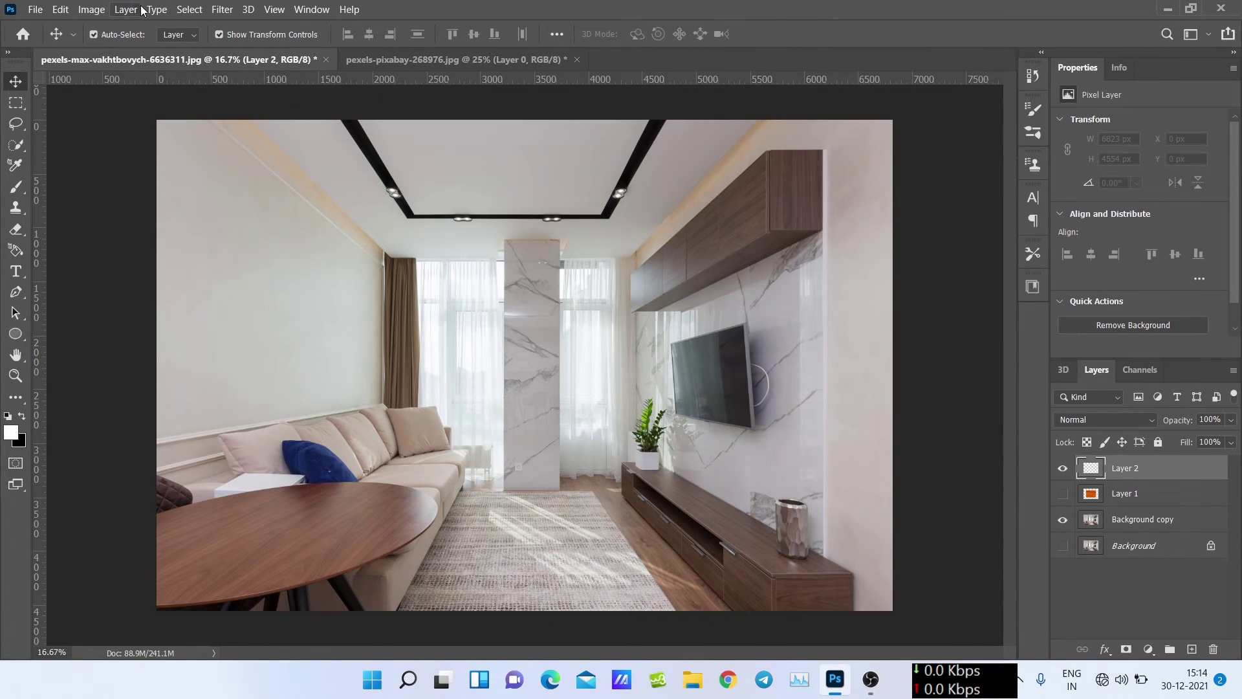
# Step: In the Vanishing Point filter, draw a perspective plane over the left wall above the sofa and extend it past the image's left edge
pyautogui.click(218, 11)
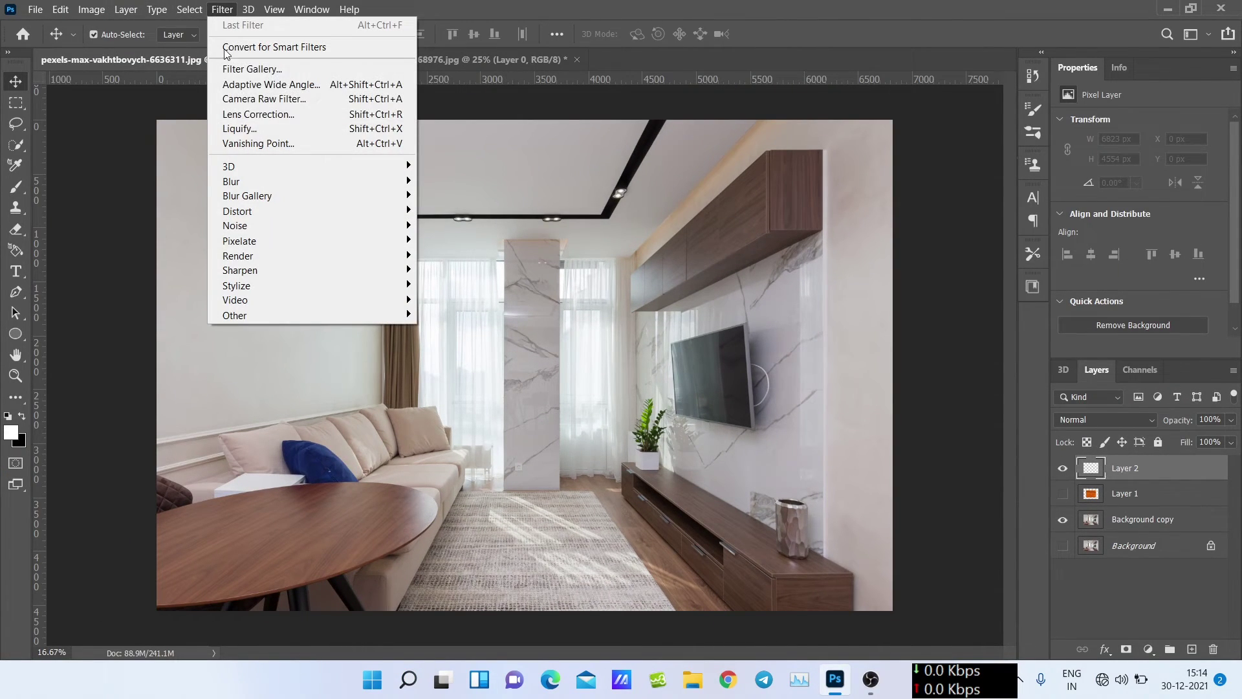
pyautogui.click(254, 143)
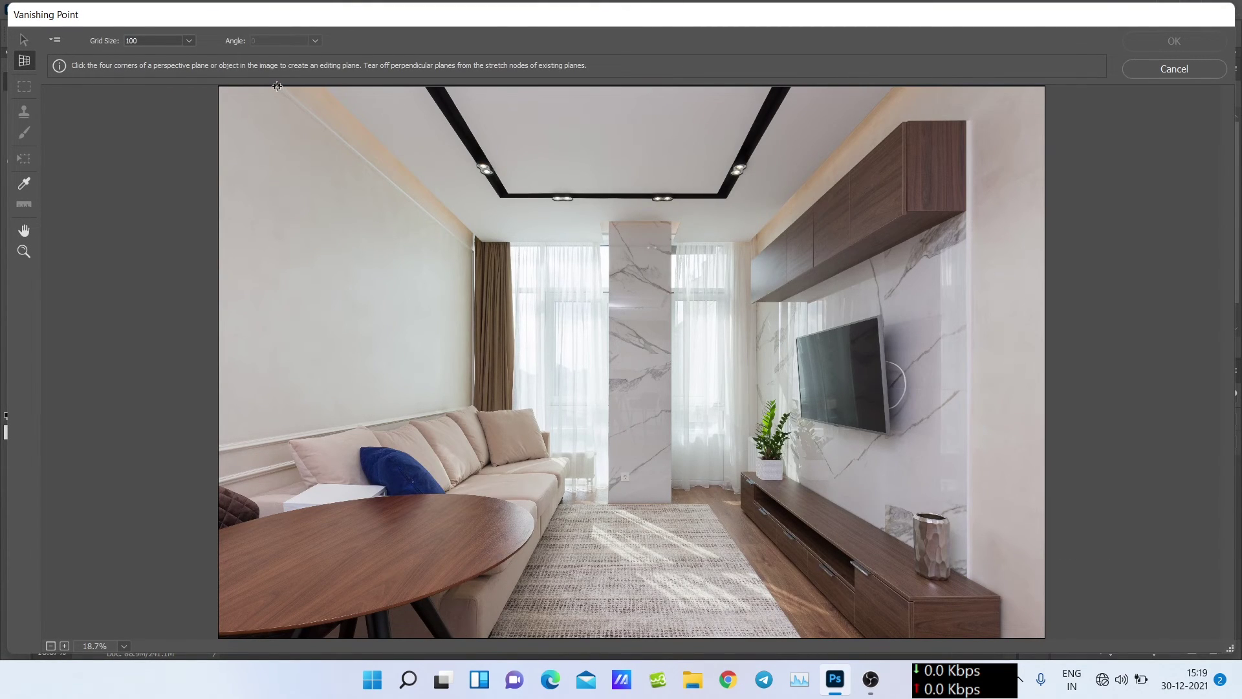
pyautogui.click(277, 86)
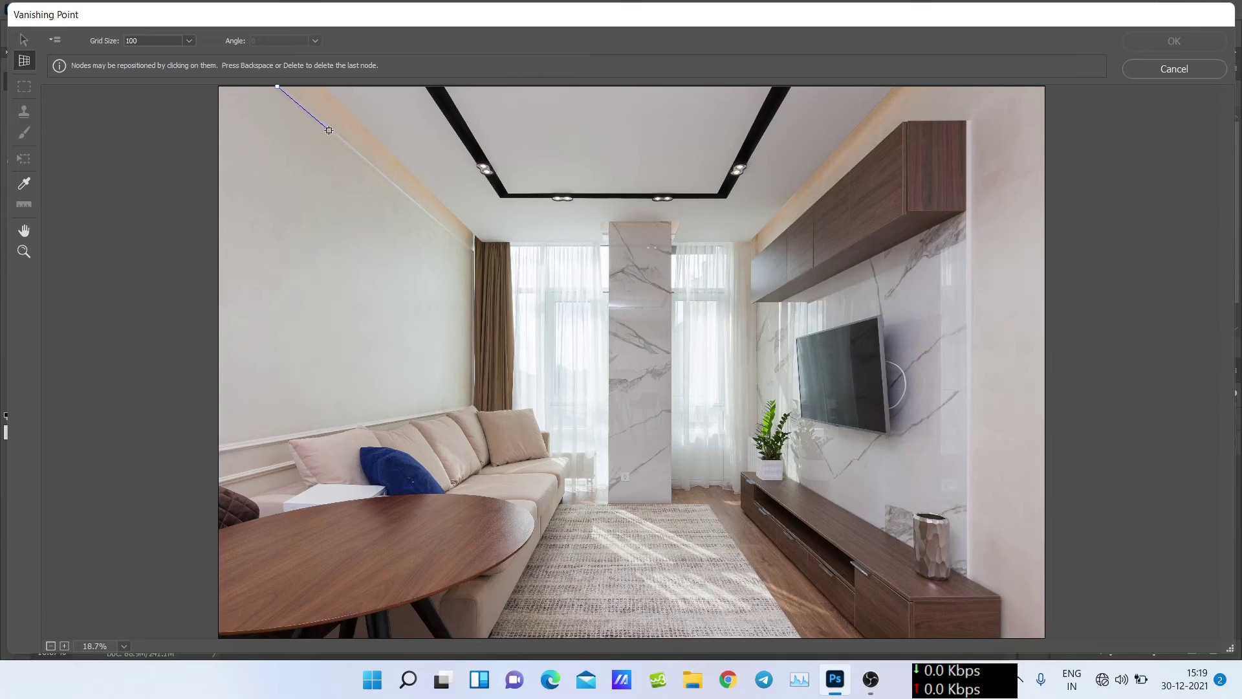
pyautogui.click(474, 252)
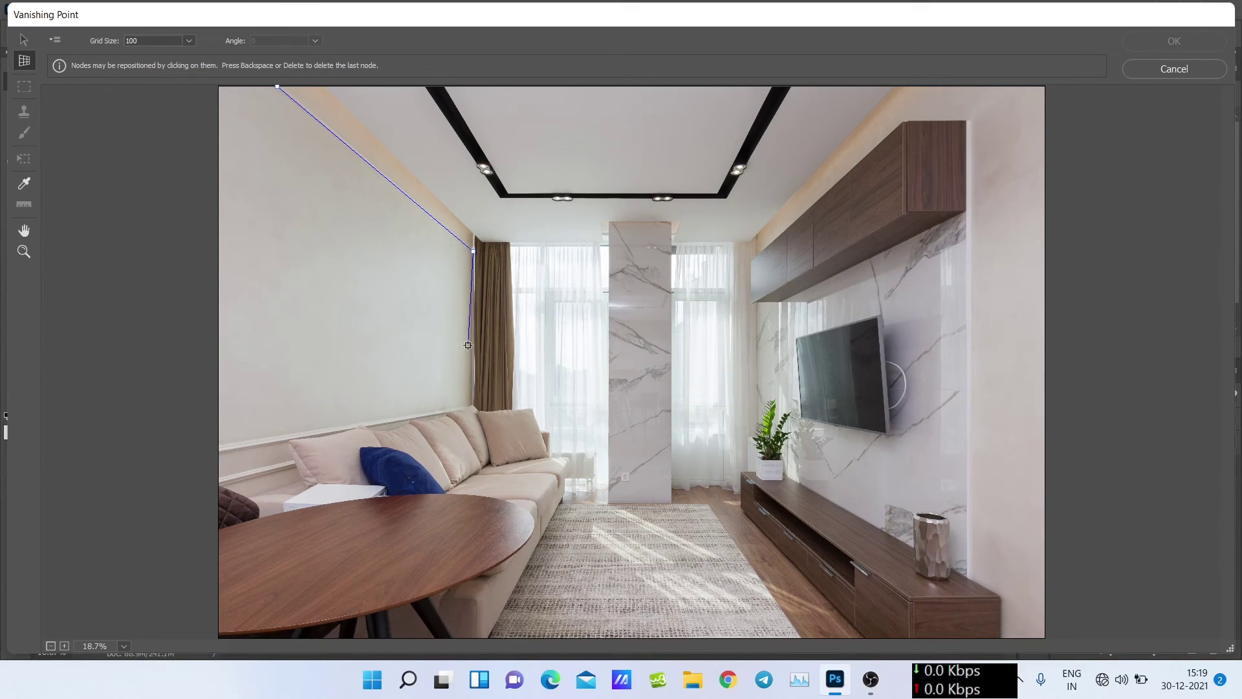
pyautogui.click(474, 407)
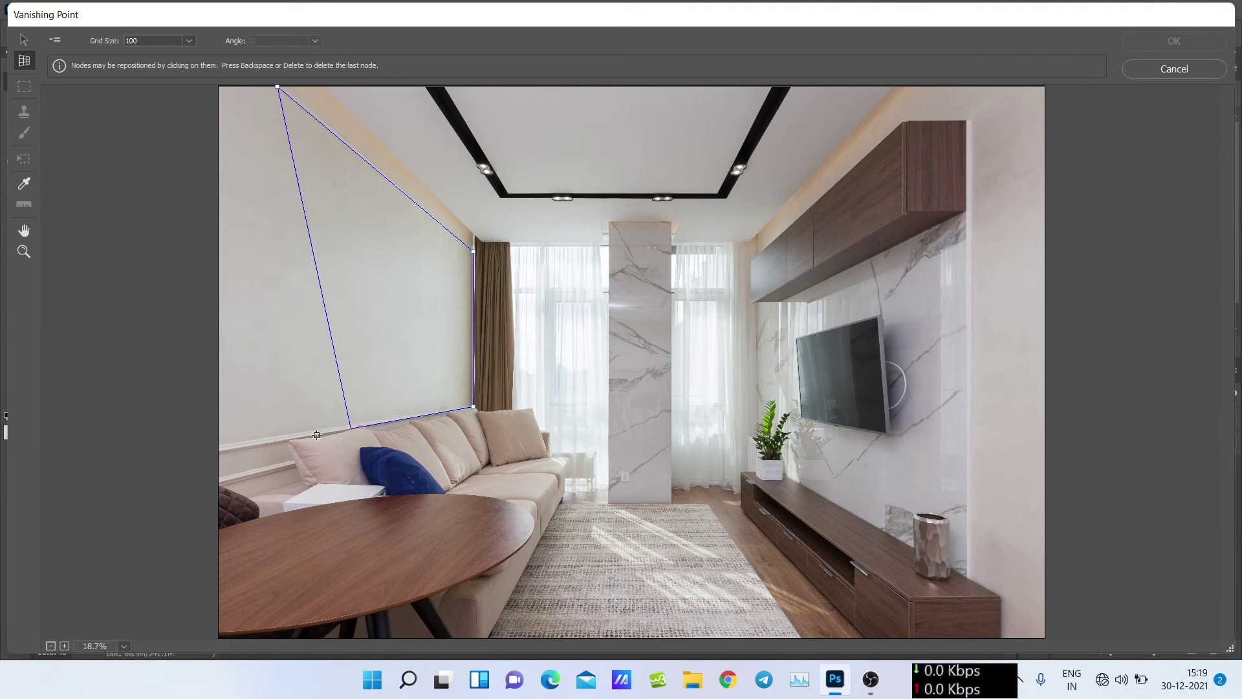
pyautogui.click(275, 438)
pyautogui.moveTo(266, 441); pyautogui.dragTo(218, 447)
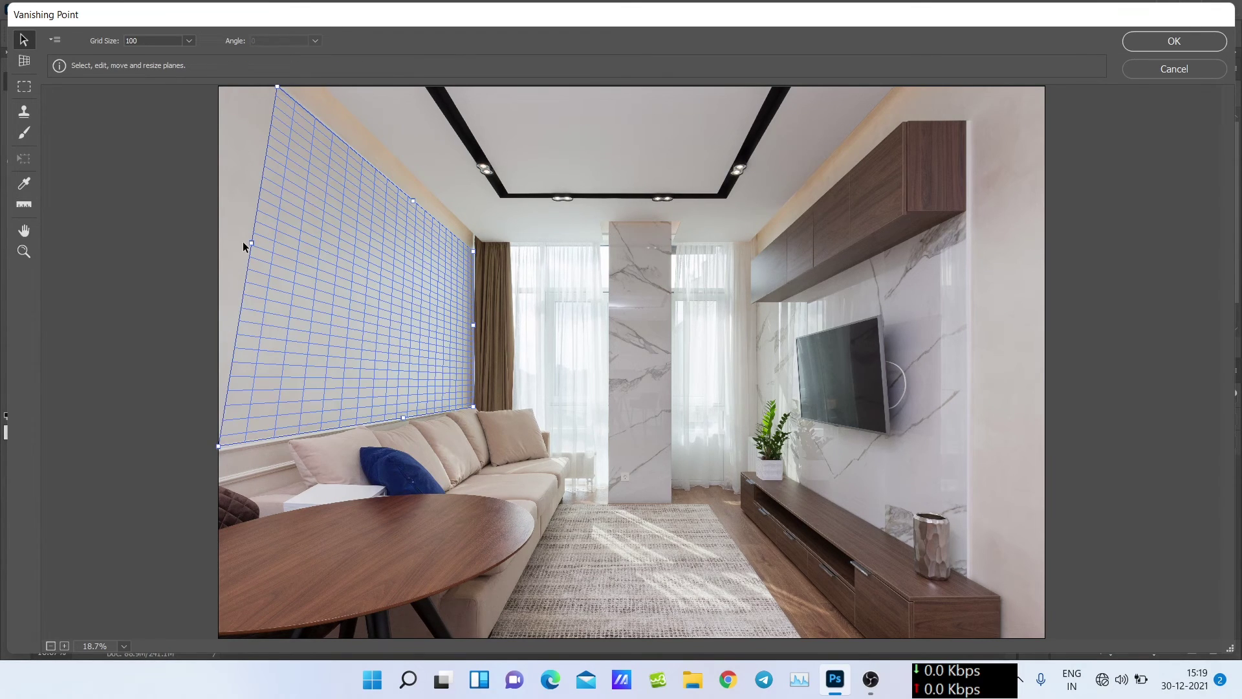
pyautogui.moveTo(252, 246); pyautogui.dragTo(175, 249)
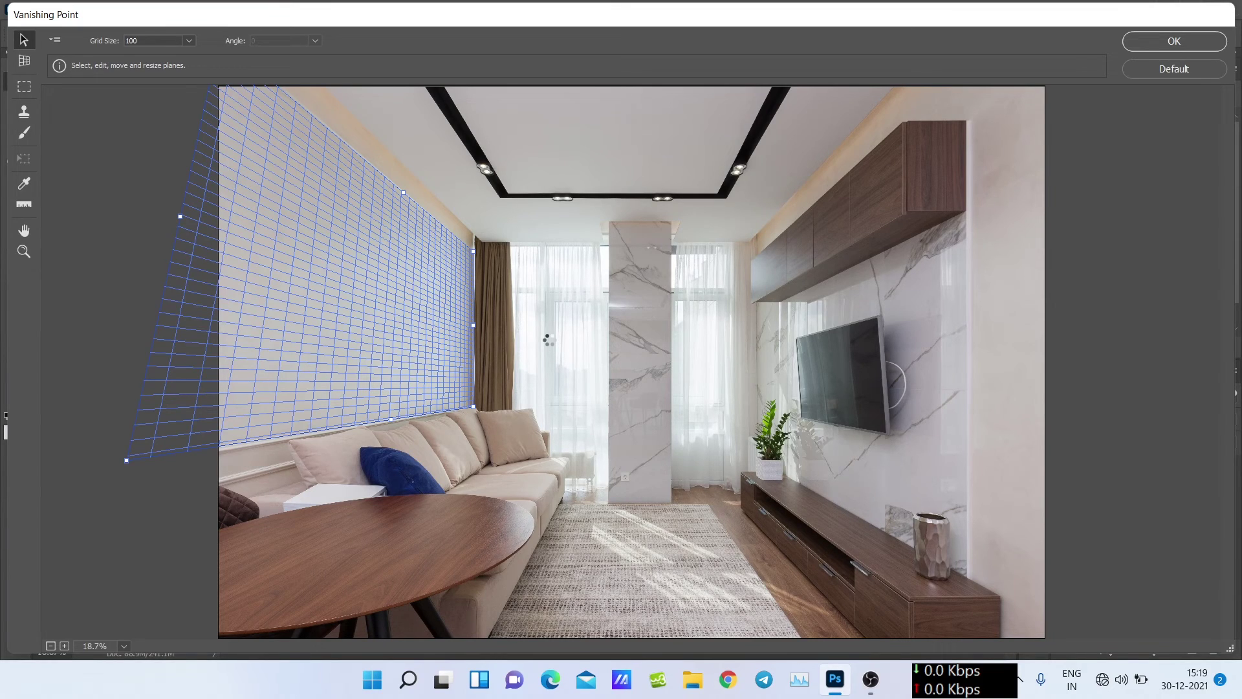
# Step: Paste the copied wood texture into Vanishing Point and move it over the middle of the room, outside the wall plane's perspective
pyautogui.hotkey('ctrl', 'v')
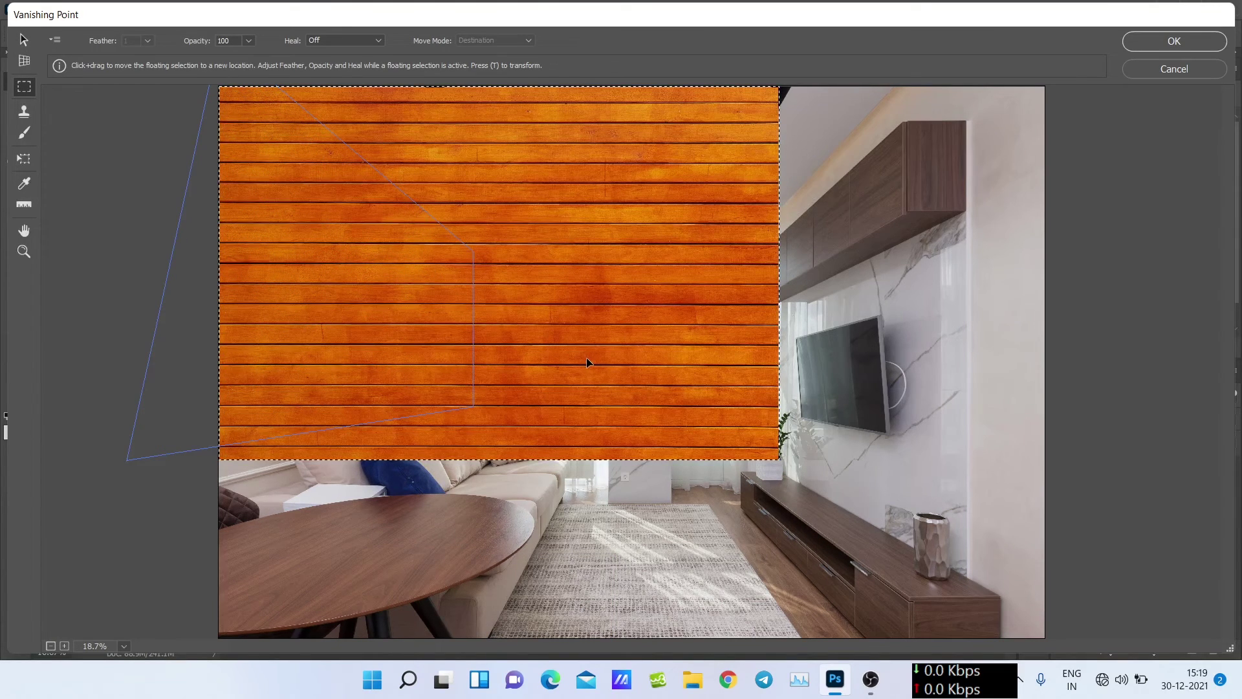
pyautogui.moveTo(586, 357); pyautogui.dragTo(414, 377)
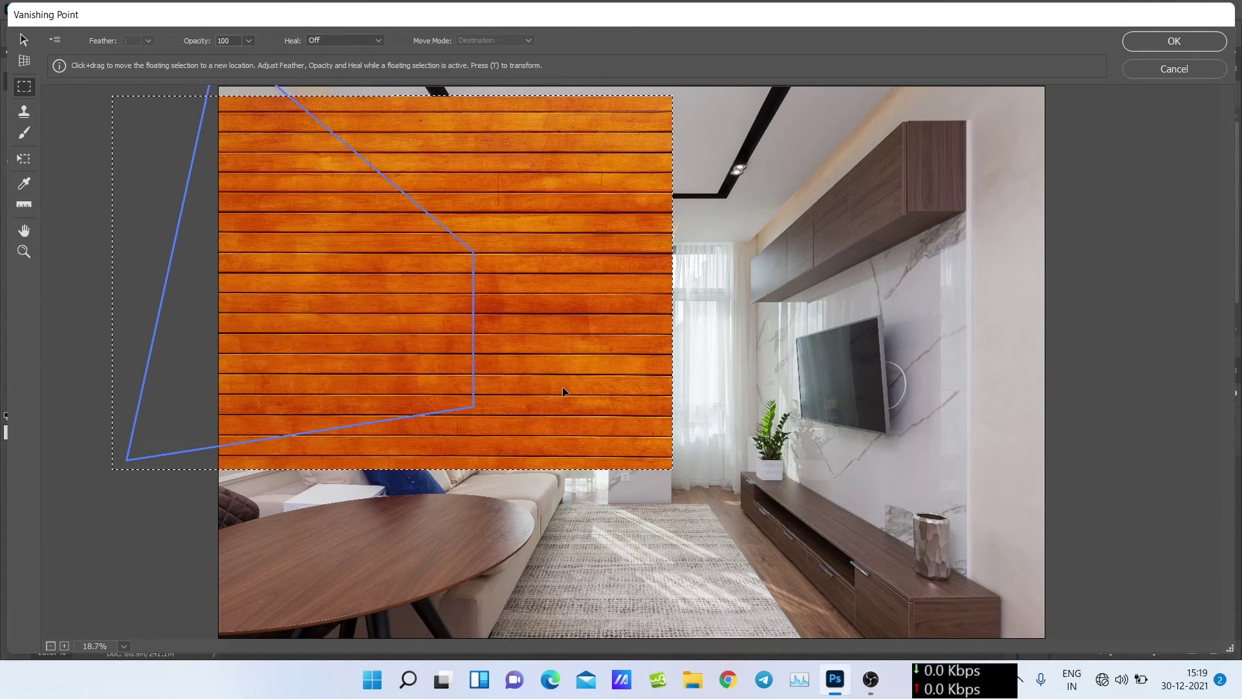
pyautogui.moveTo(563, 392); pyautogui.dragTo(814, 410)
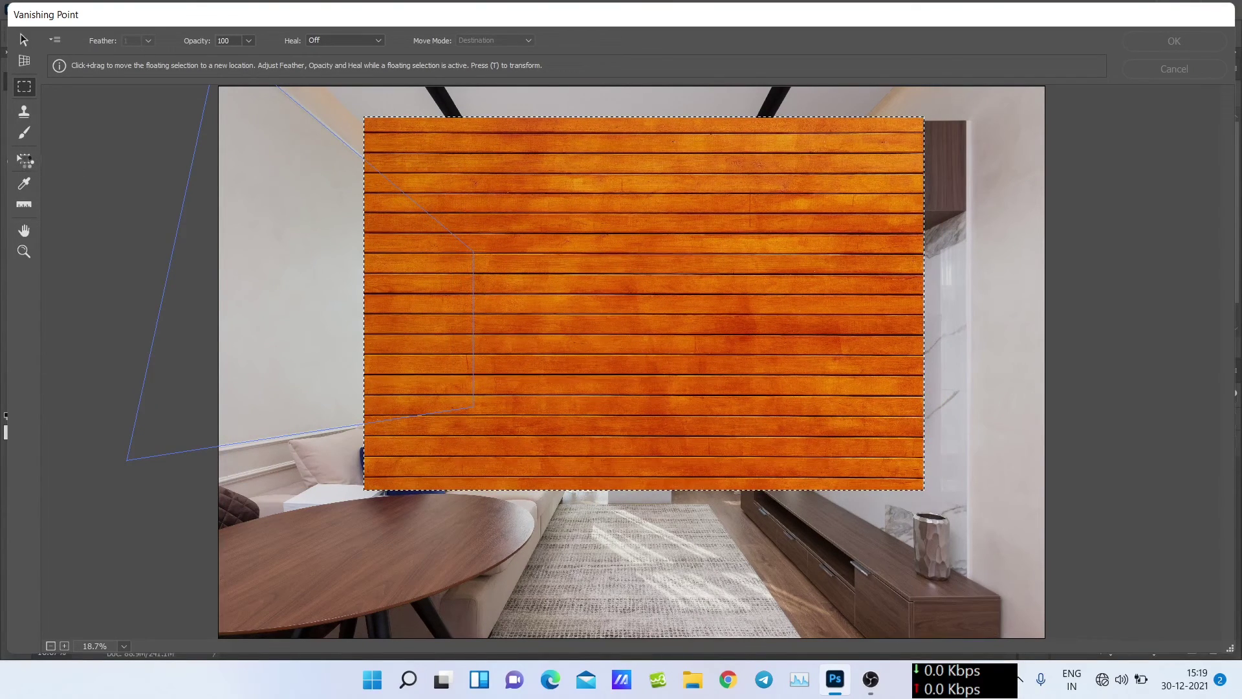
# Step: Scale and fit the pasted wood texture to cover the left wall's perspective plane, and apply the Vanishing Point filter
pyautogui.click(25, 160)
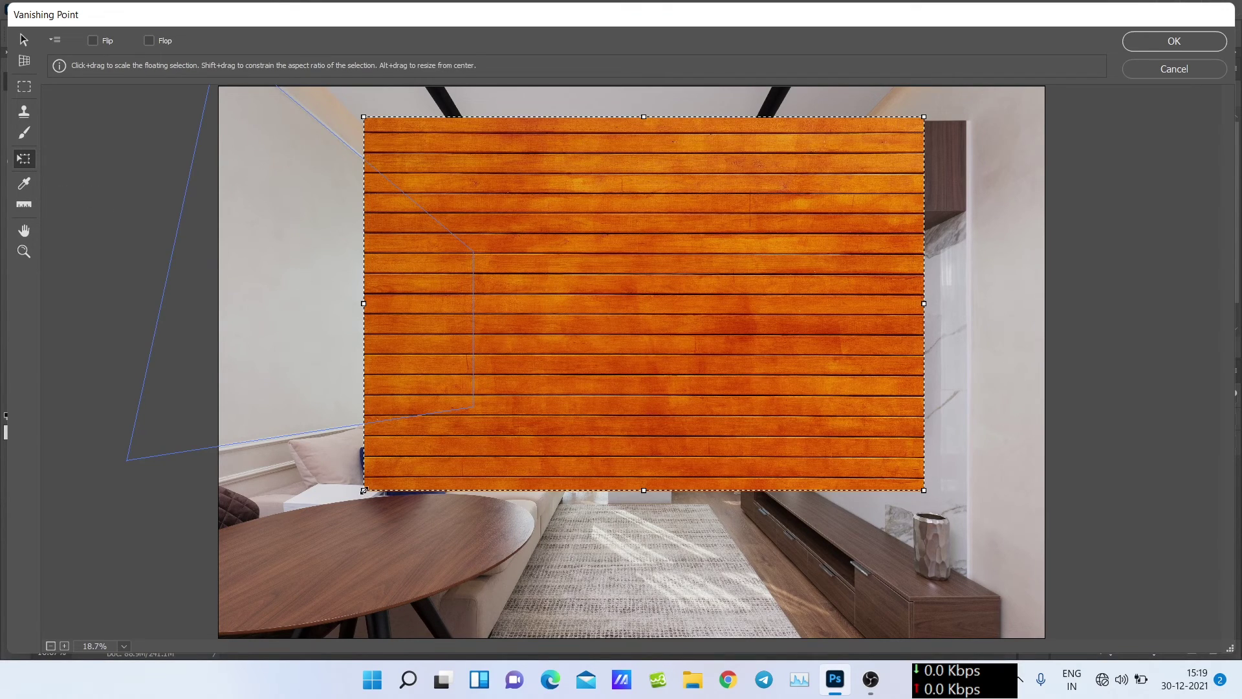
pyautogui.moveTo(363, 491); pyautogui.dragTo(428, 366)
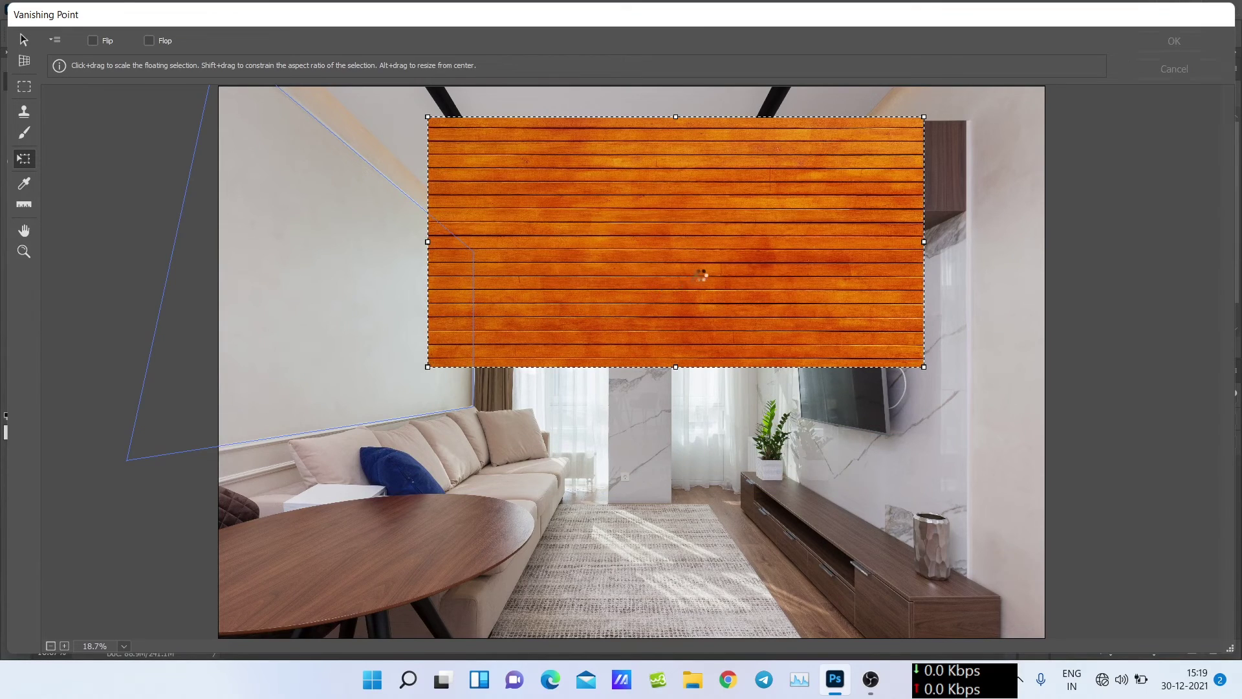
pyautogui.moveTo(705, 254); pyautogui.dragTo(419, 330)
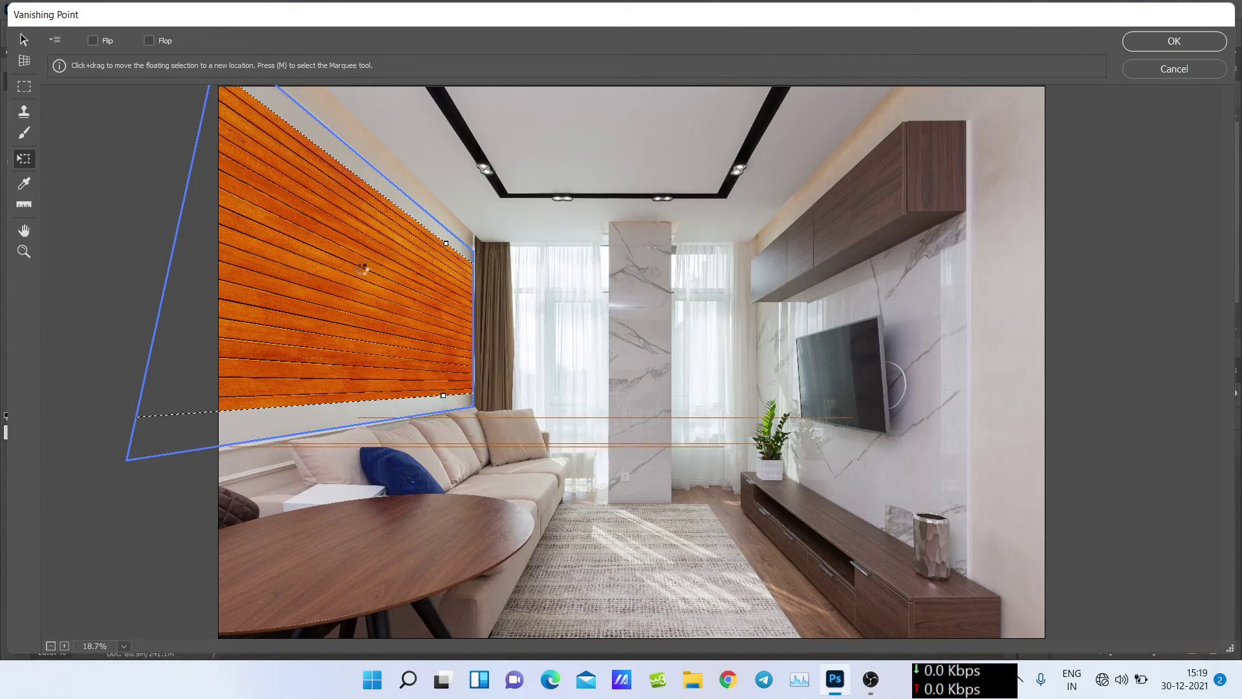
pyautogui.moveTo(348, 288); pyautogui.dragTo(440, 266)
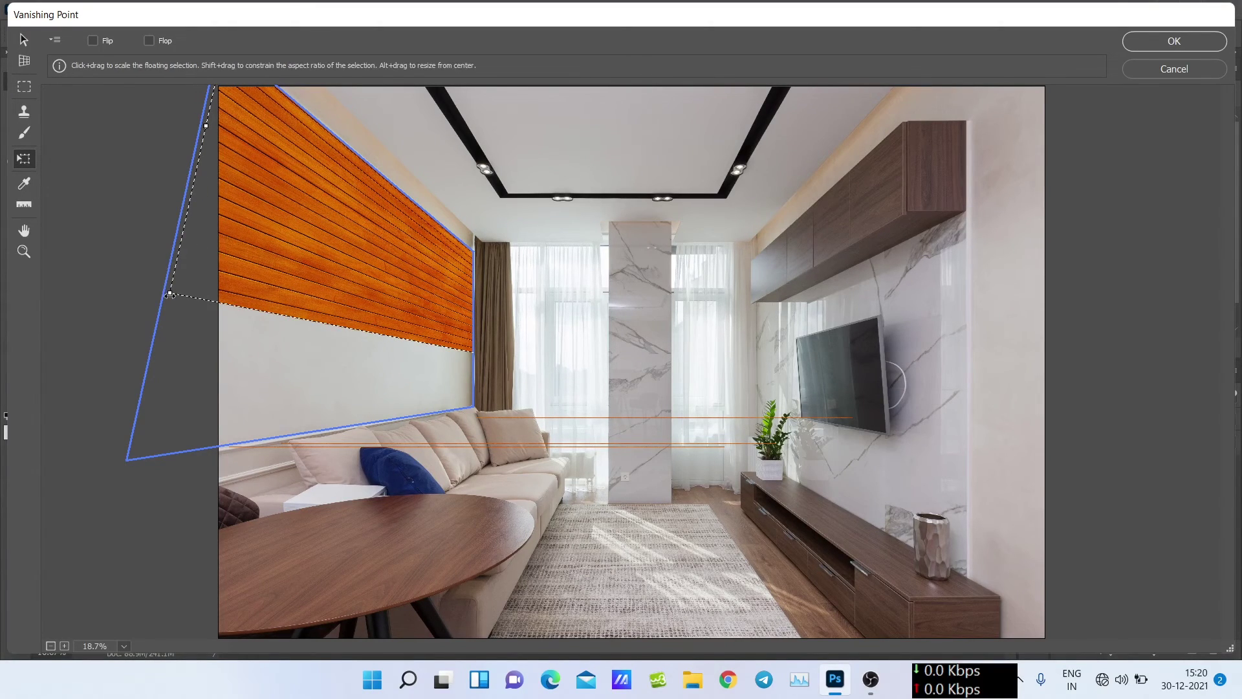
pyautogui.moveTo(170, 291); pyautogui.dragTo(136, 457)
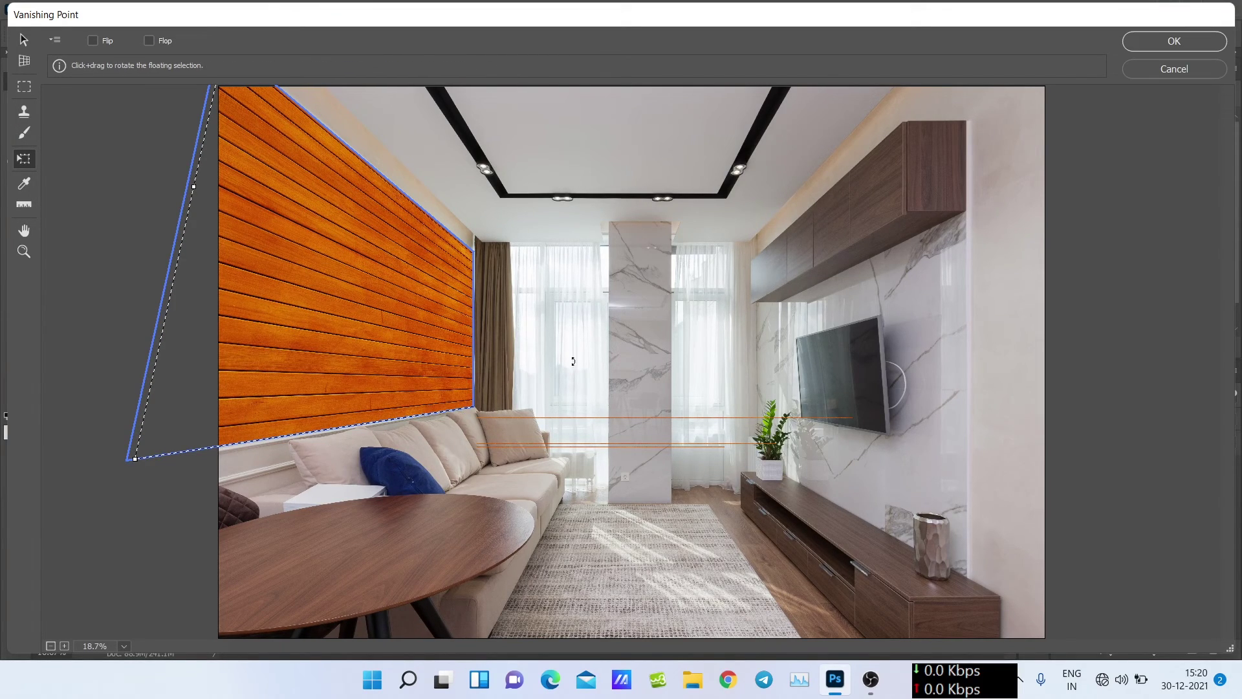
pyautogui.click(1142, 43)
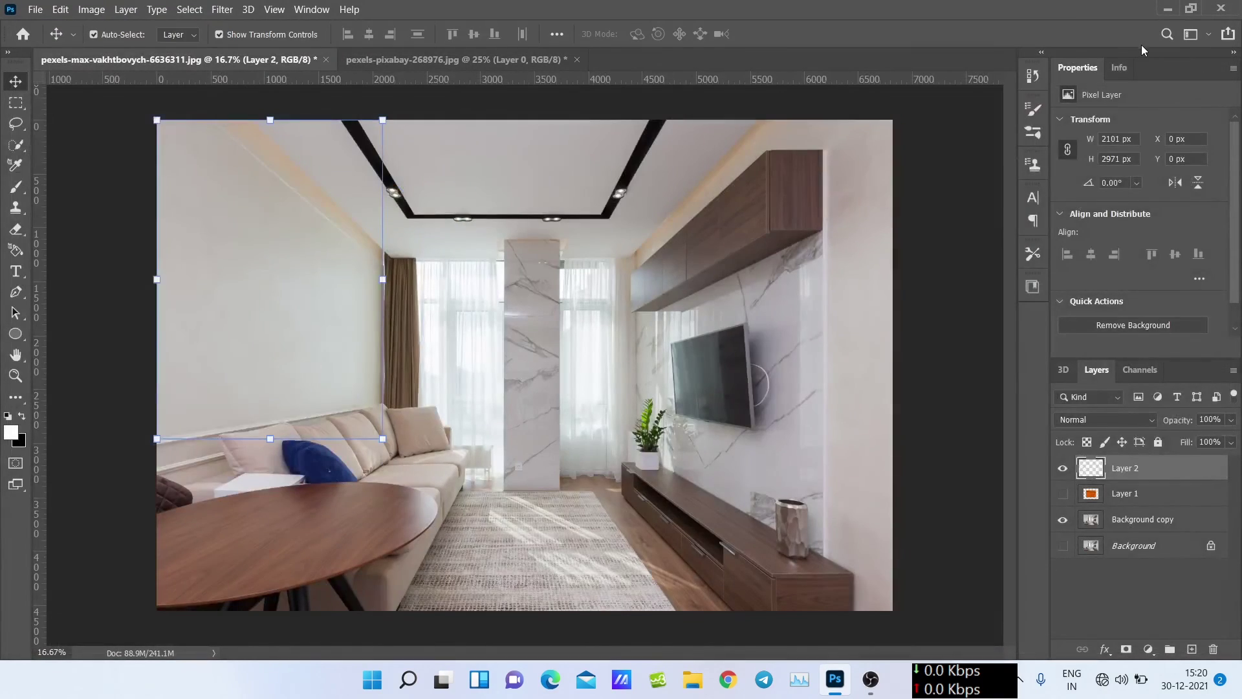
# Step: Set the blend mode of the layer with the wooden wall to Multiply
pyautogui.click(762, 402)
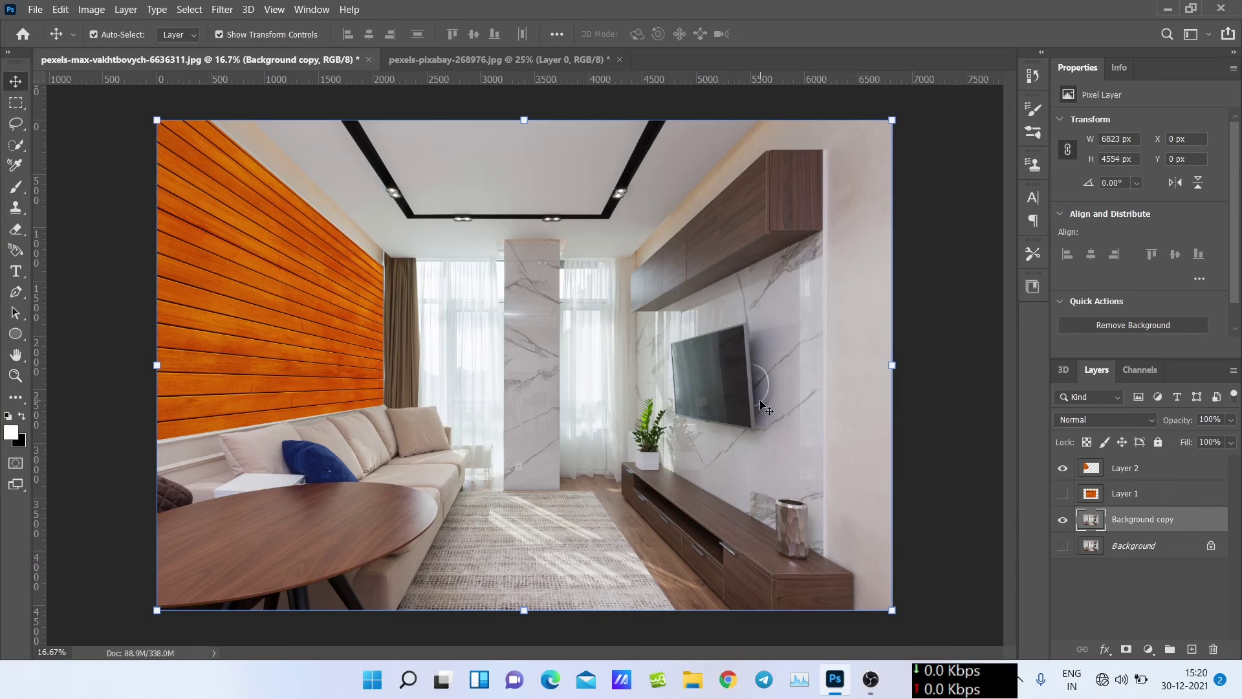
pyautogui.click(1132, 480)
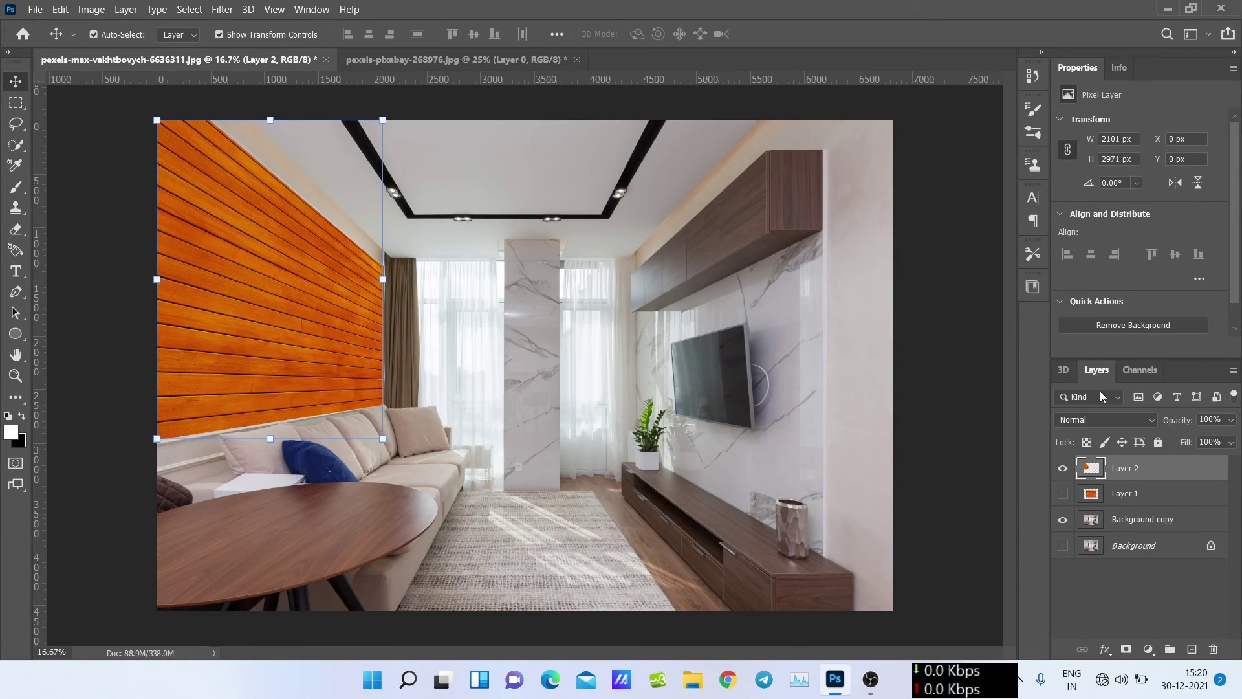
pyautogui.click(1112, 421)
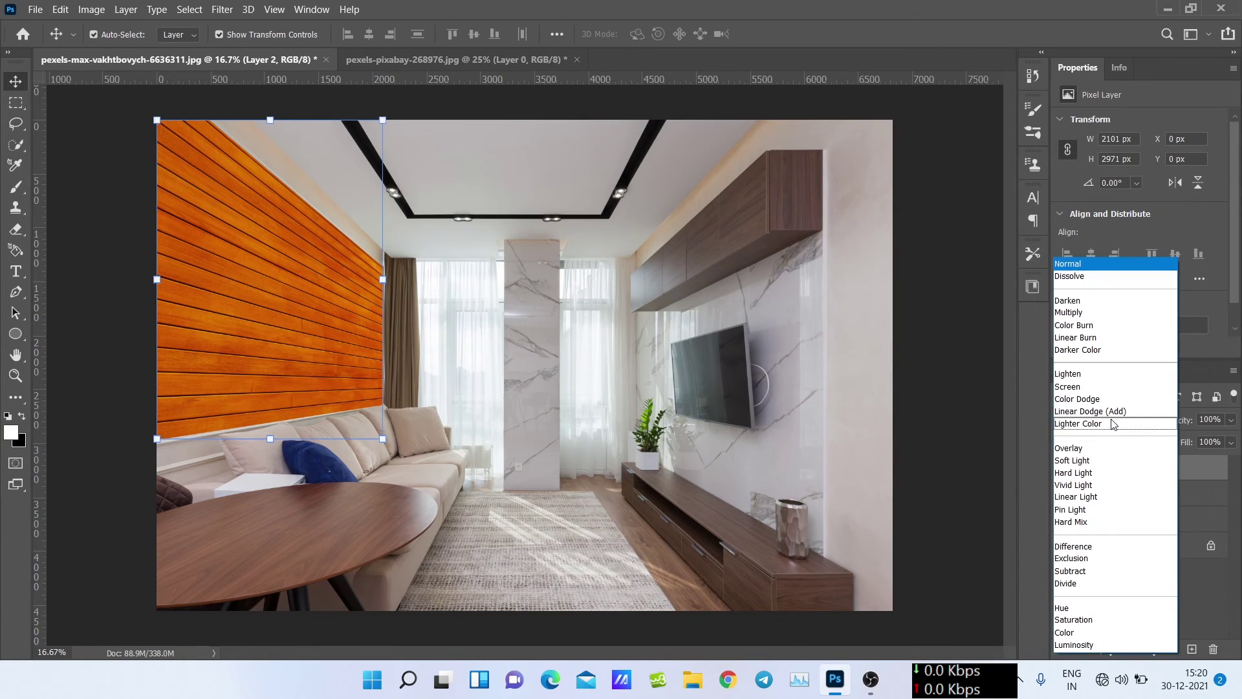
pyautogui.click(1082, 313)
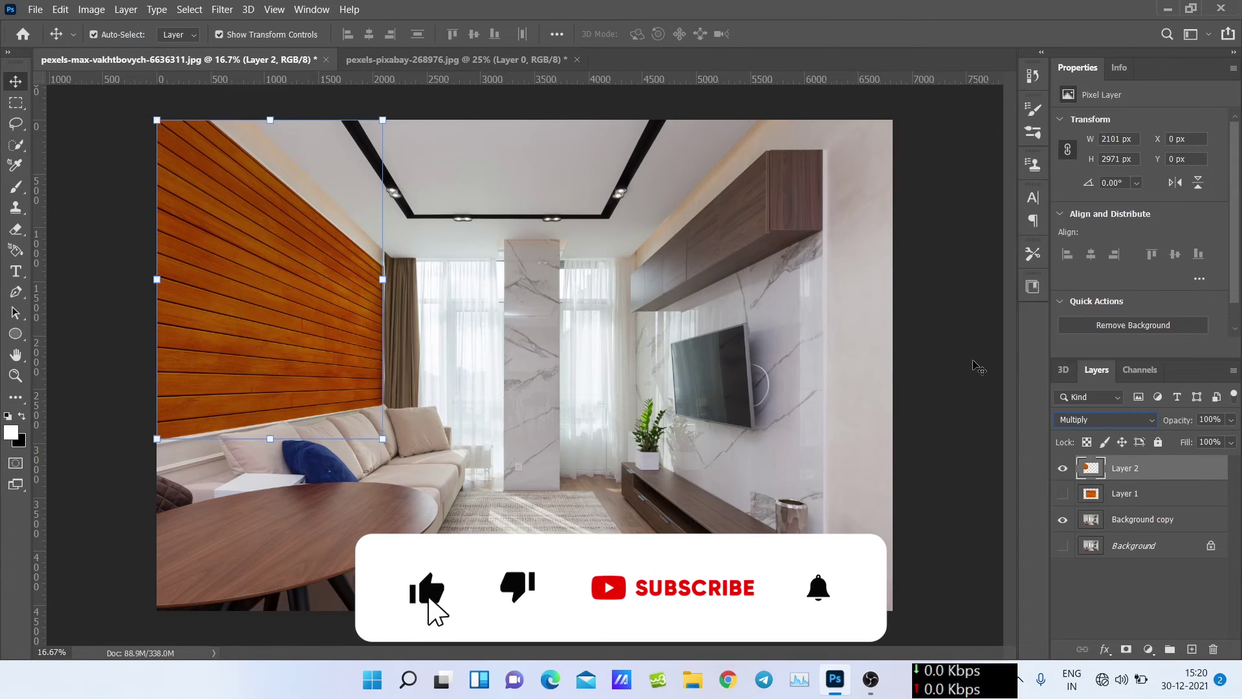
pyautogui.click(969, 369)
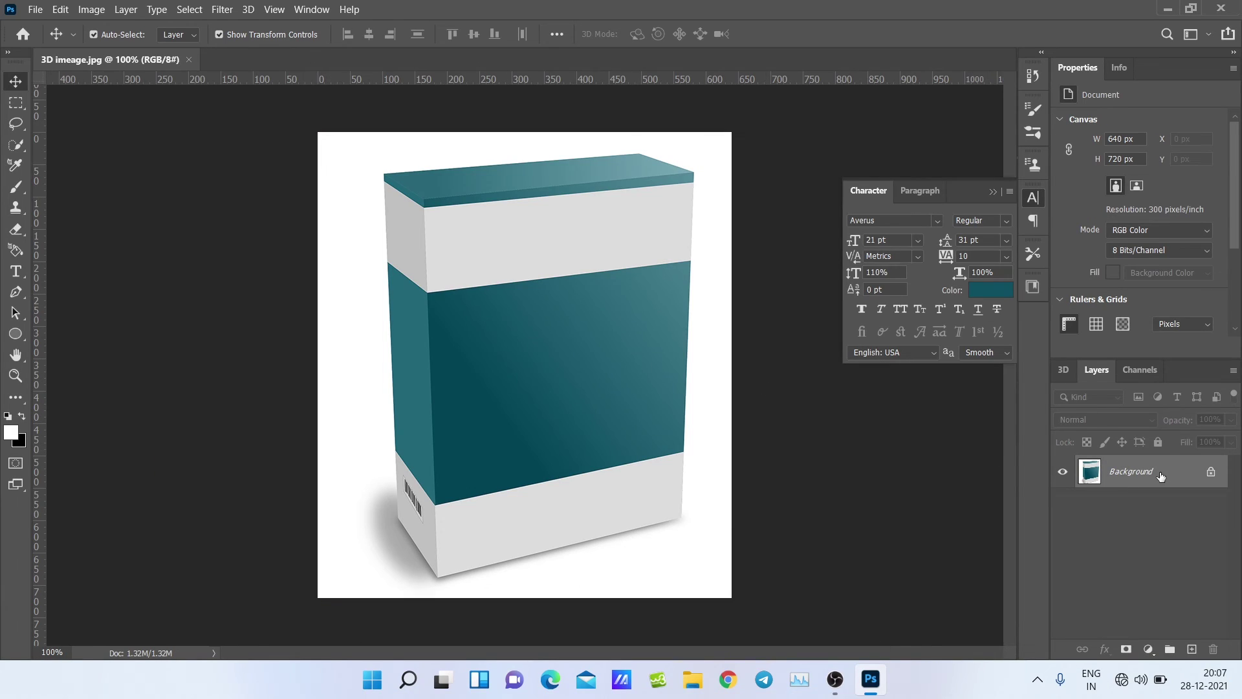
# Step: Duplicate the background layer of the 3D box image and hide the original
pyautogui.moveTo(1160, 476); pyautogui.dragTo(1192, 649)
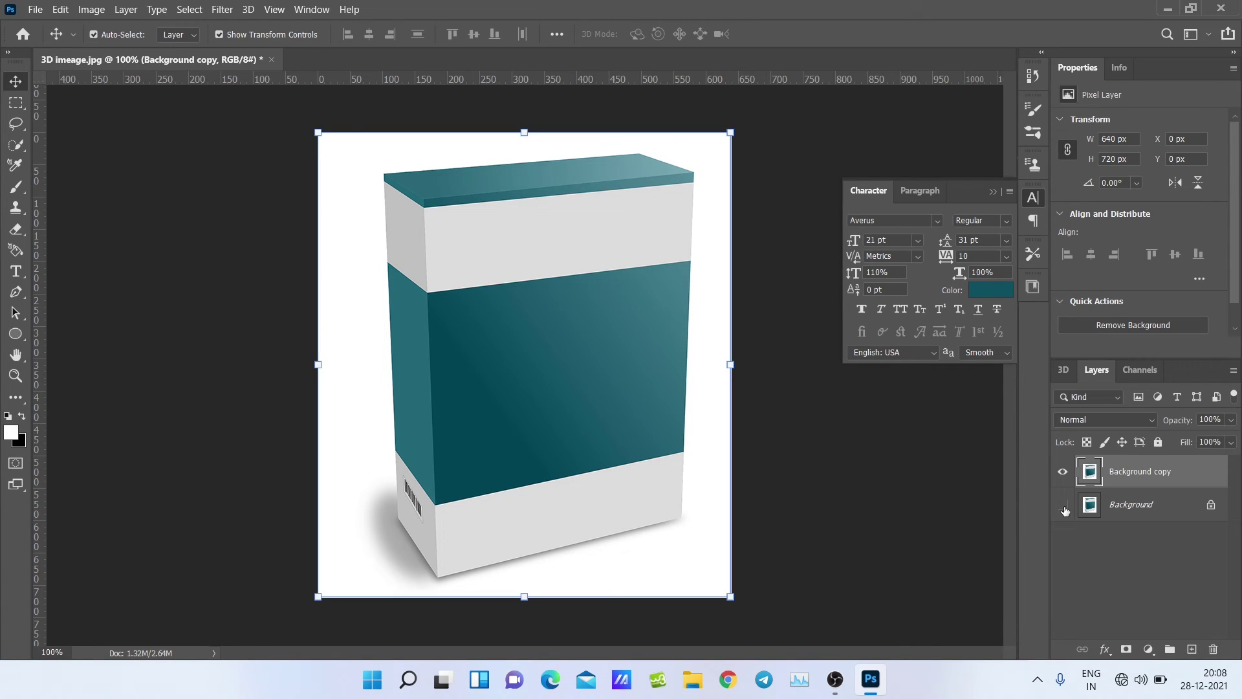
# Step: Add the text SIGMA and place it on the light grey upper band of the box's front face
pyautogui.press('t')
pyautogui.click(474, 239)
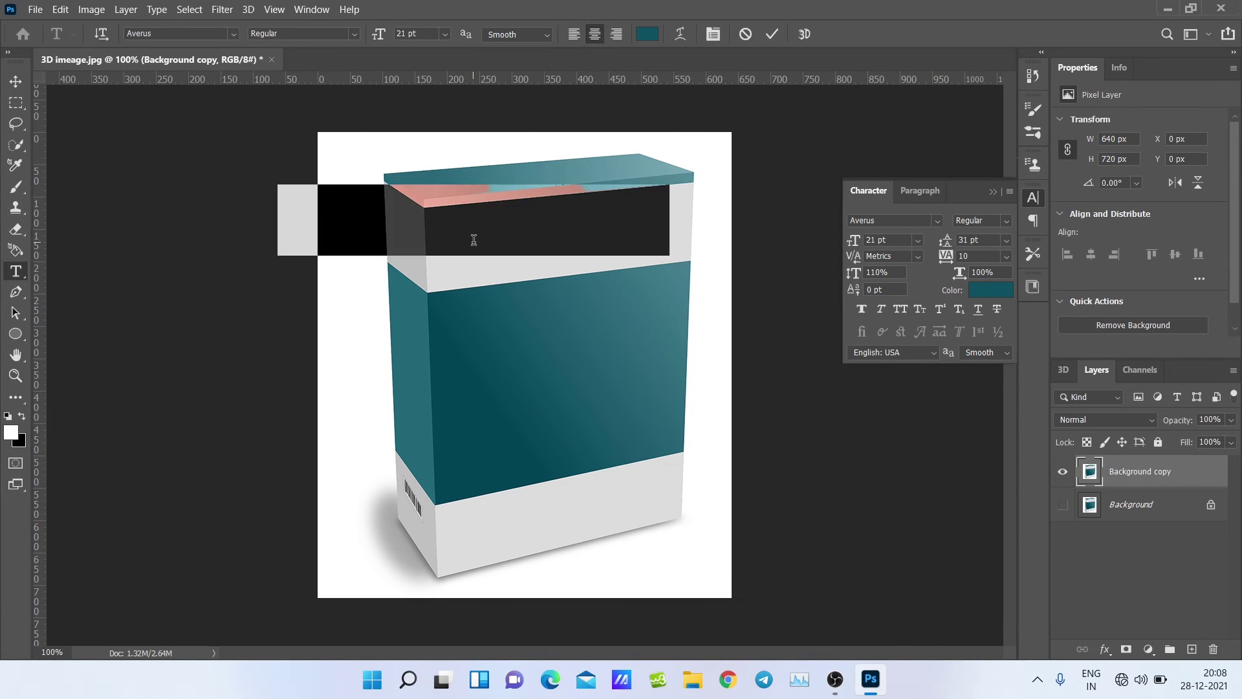
pyautogui.write('SIGMA')
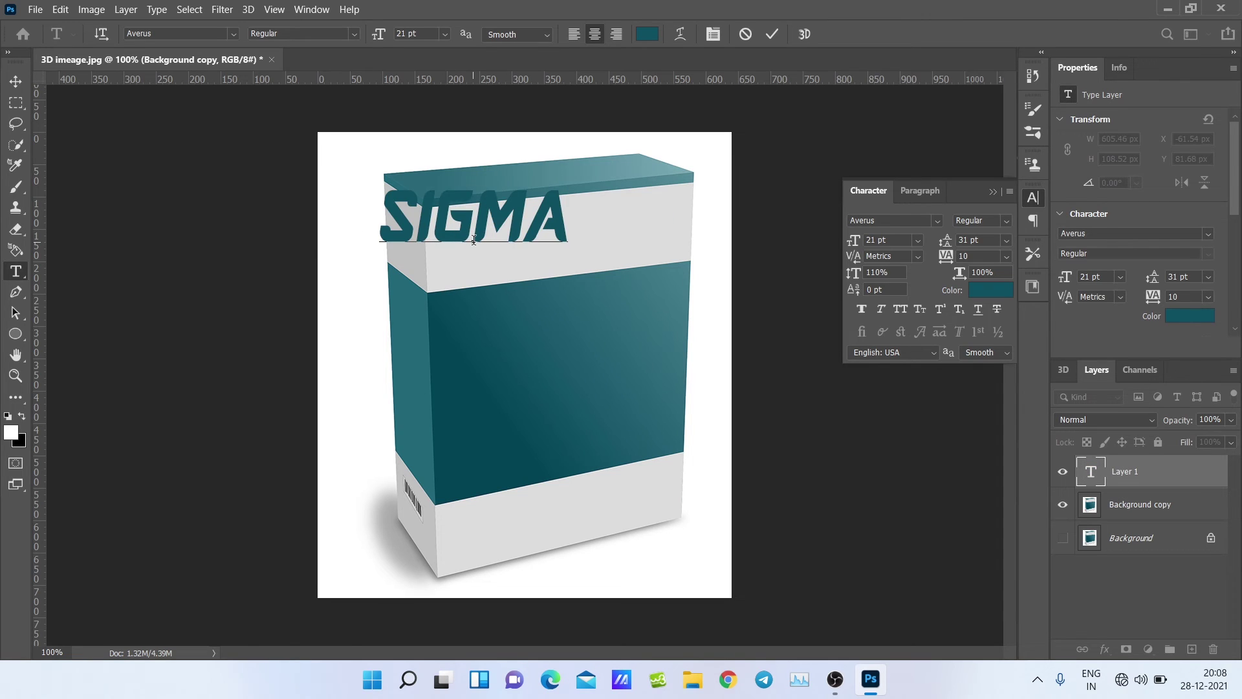
pyautogui.click(772, 34)
pyautogui.press('v')
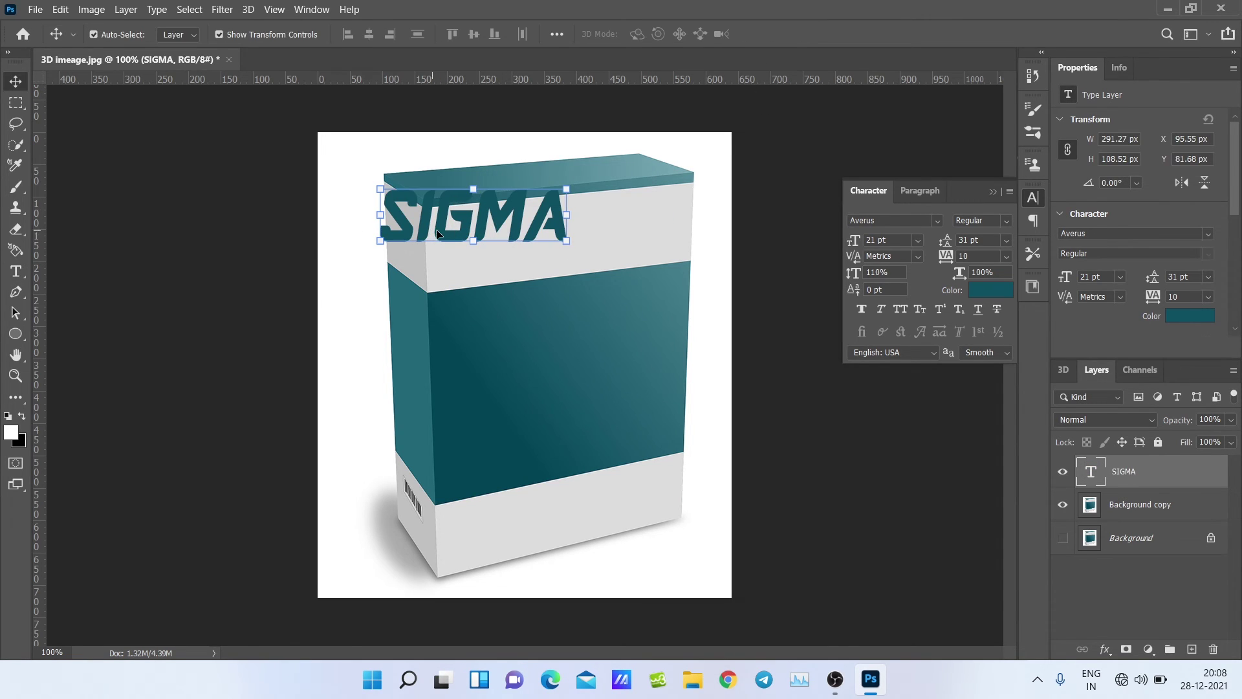
pyautogui.moveTo(439, 232); pyautogui.dragTo(517, 251)
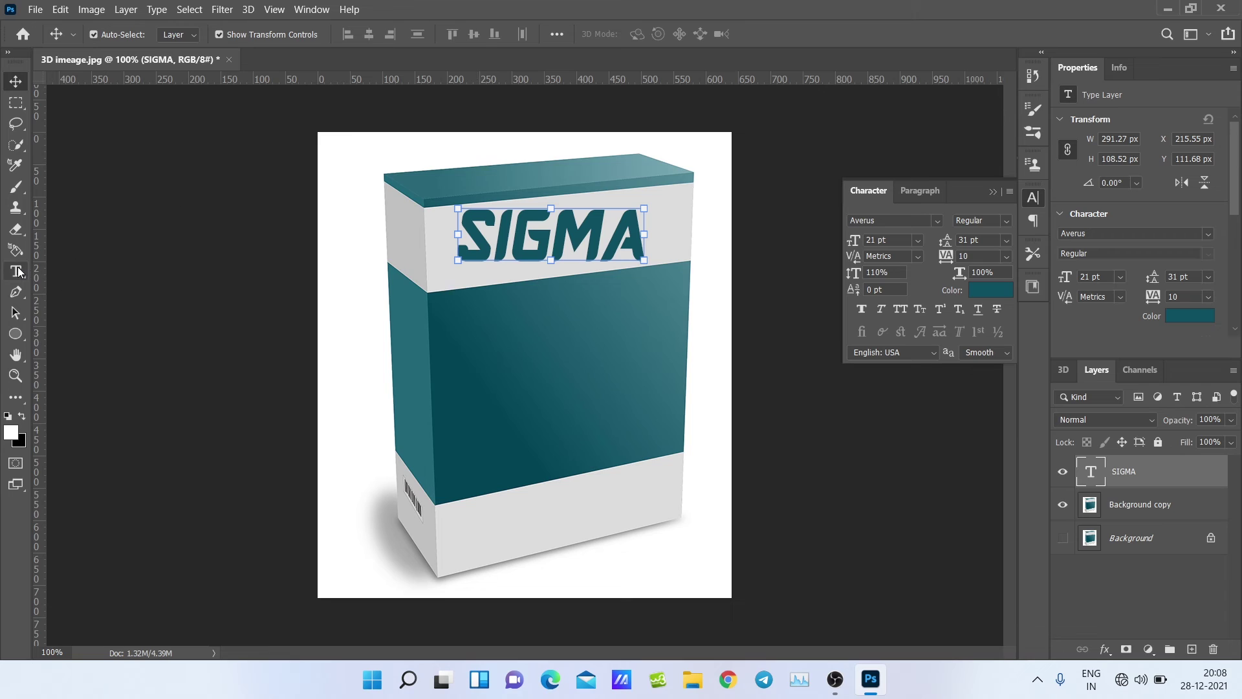
# Step: Add a separate two-line text reading PHOTOSHOP and CREATIONS over the teal area of the box
pyautogui.press('t')
pyautogui.click(460, 328)
pyautogui.write('PHOTOSHOP')
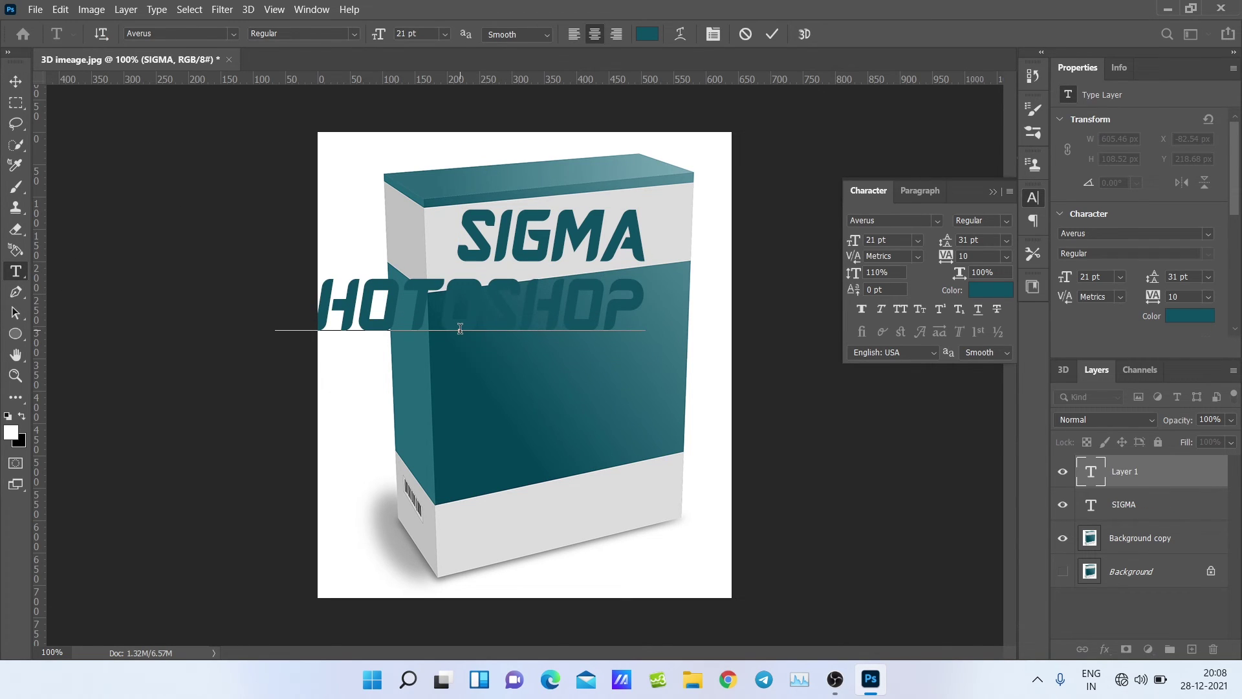
pyautogui.press('Return')
pyautogui.write('CREATIONS')
pyautogui.click(772, 34)
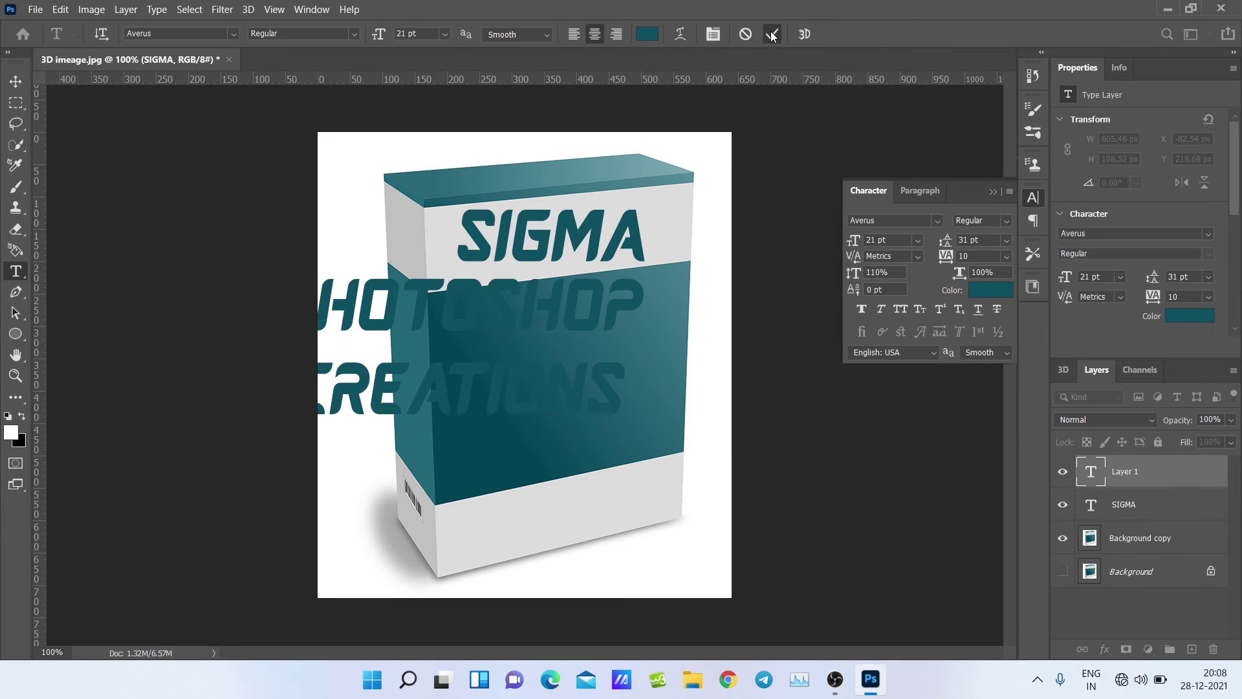
# Step: Scale down the PHOTOSHOP CREATIONS text to about 357 px wide and fit it inside the teal front panel
pyautogui.click(15, 86)
pyautogui.moveTo(424, 311); pyautogui.dragTo(496, 329)
pyautogui.moveTo(715, 431); pyautogui.dragTo(621, 406)
pyautogui.moveTo(479, 327); pyautogui.dragTo(546, 343)
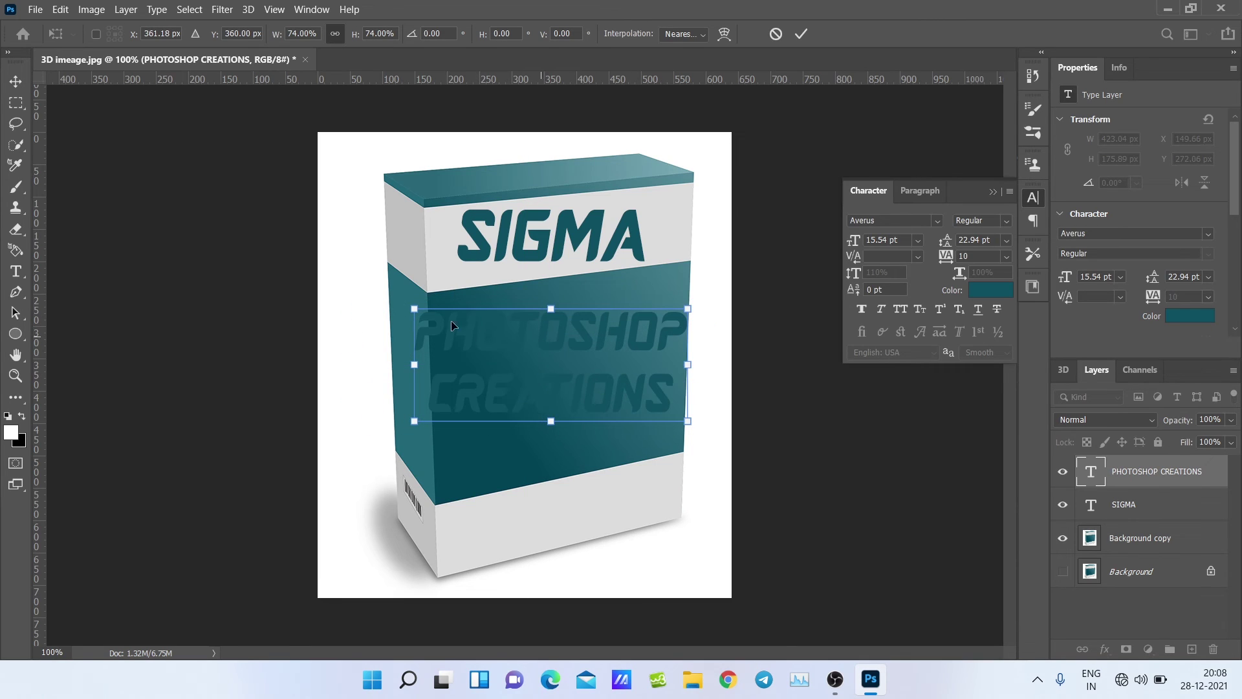
pyautogui.moveTo(415, 309); pyautogui.dragTo(457, 325)
pyautogui.moveTo(603, 363); pyautogui.dragTo(592, 347)
pyautogui.click(801, 33)
# Step: Recolor the PHOTOSHOP CREATIONS text with the light grey sampled from the box's upper front band
pyautogui.click(981, 290)
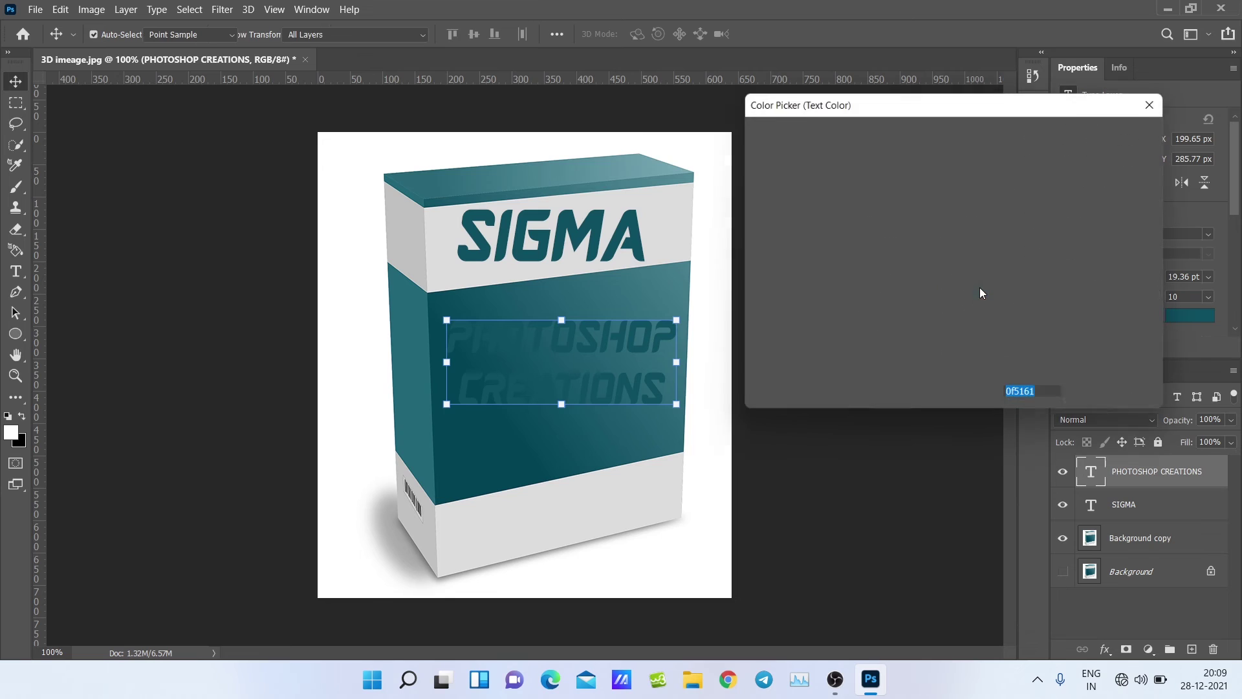
pyautogui.click(671, 233)
pyautogui.click(1116, 132)
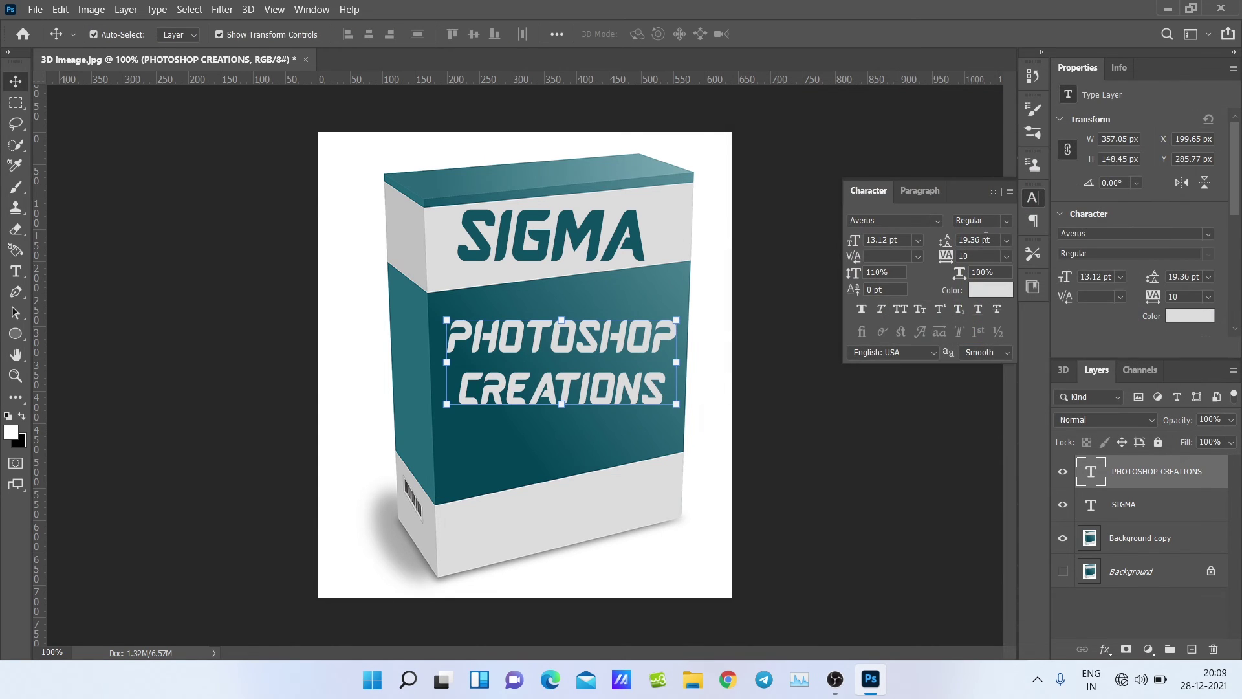
pyautogui.click(994, 198)
pyautogui.click(818, 324)
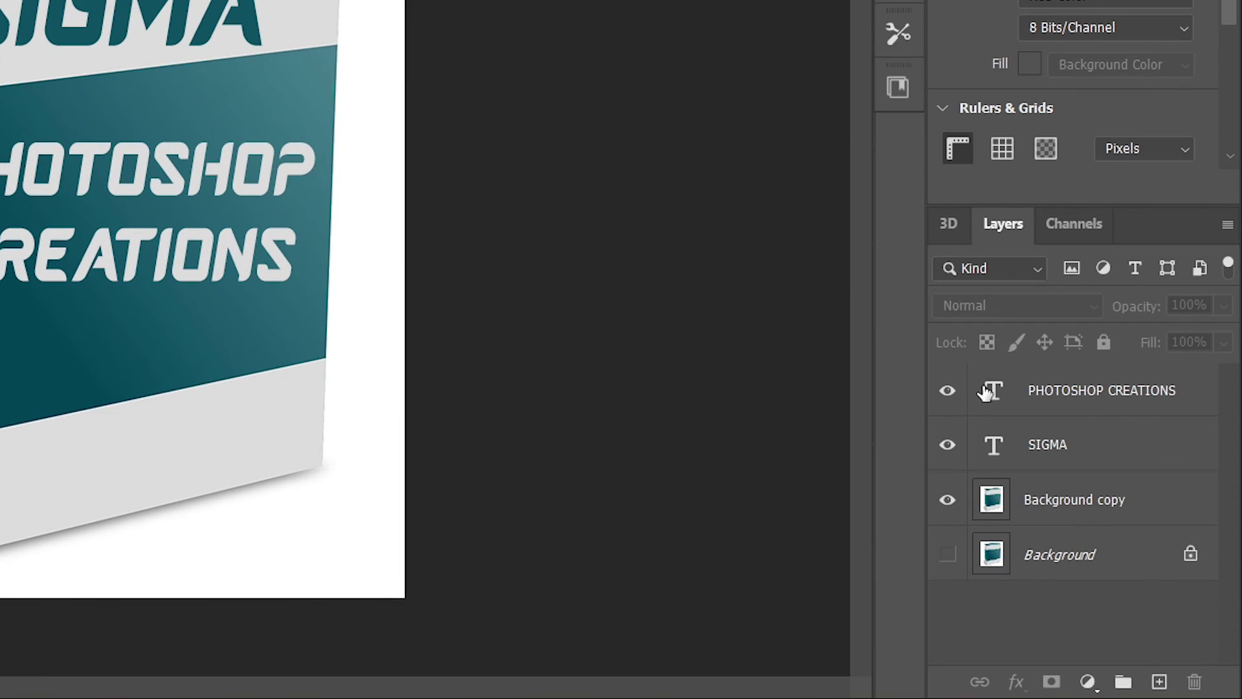
# Step: Add an empty layer above the text layers, and copy the SIGMA lettering using a Quick Selection, clearing the selection when done
pyautogui.click(1160, 682)
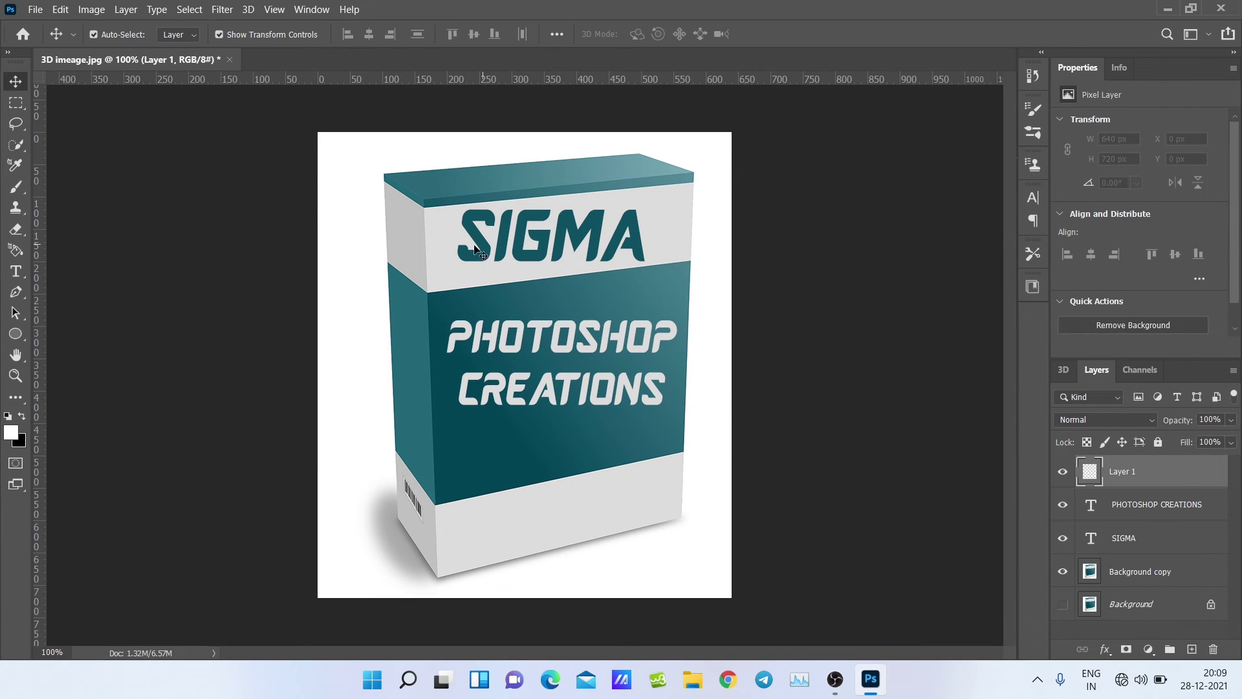
pyautogui.click(1151, 546)
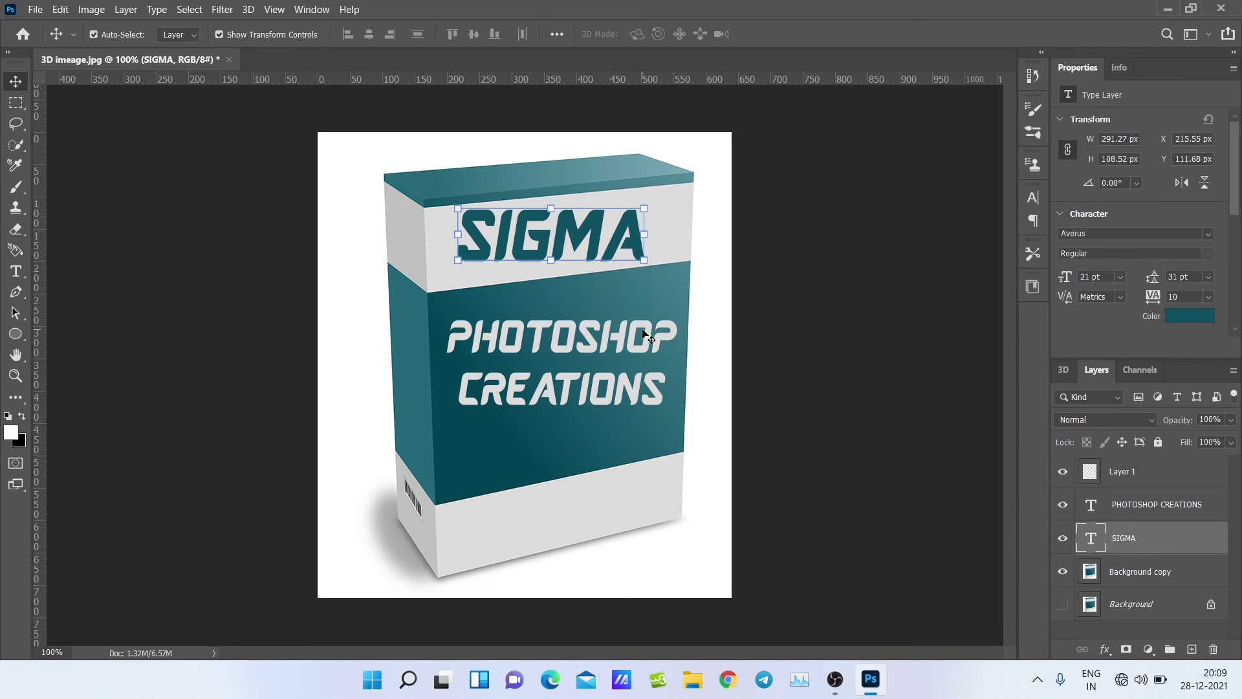
pyautogui.click(12, 148)
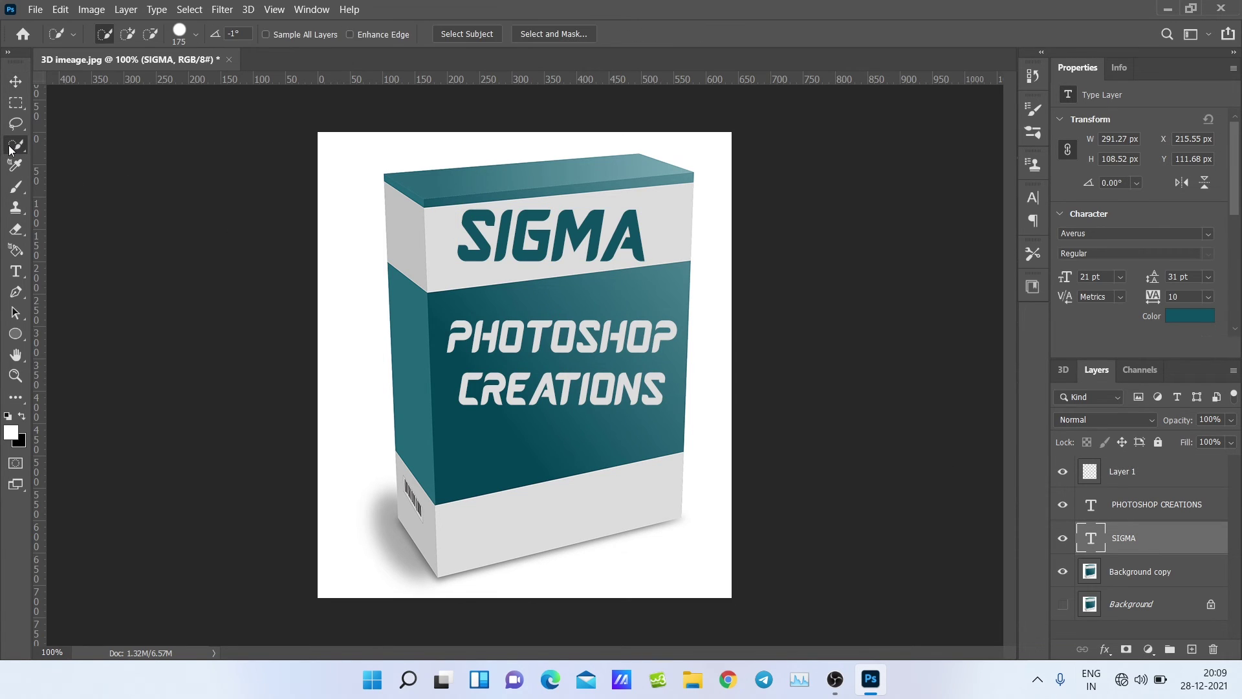
pyautogui.moveTo(645, 236); pyautogui.dragTo(467, 231)
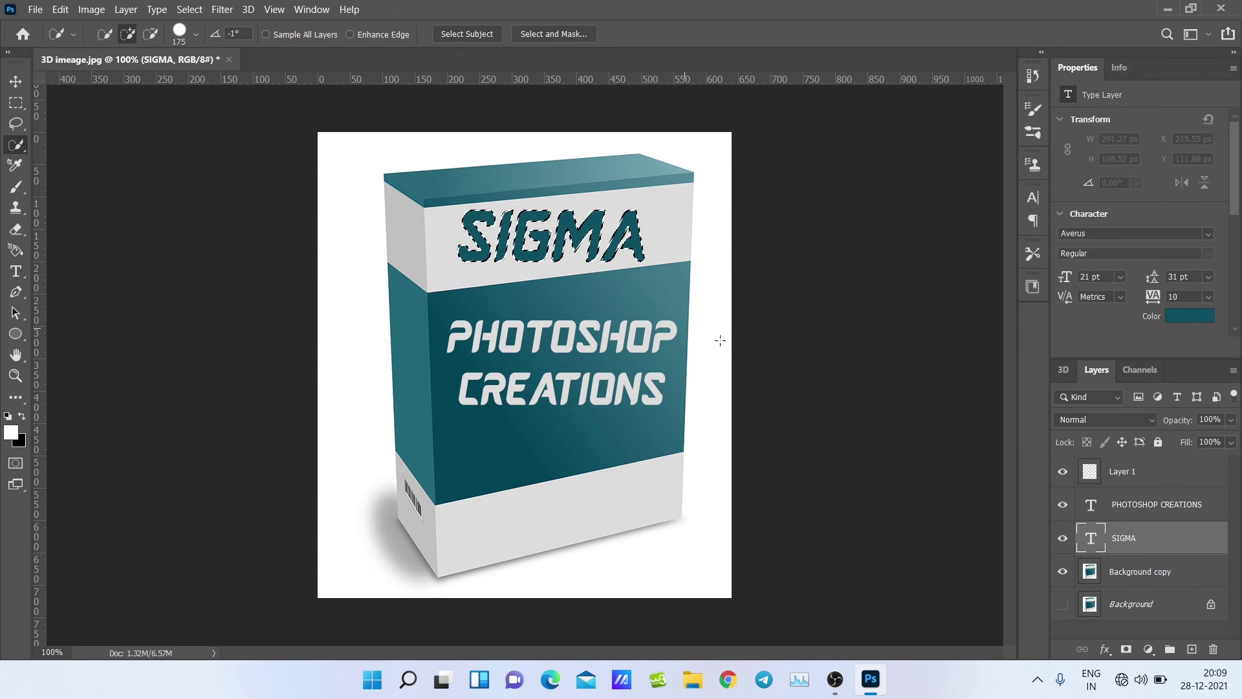
pyautogui.hotkey('ctrl', 'c')
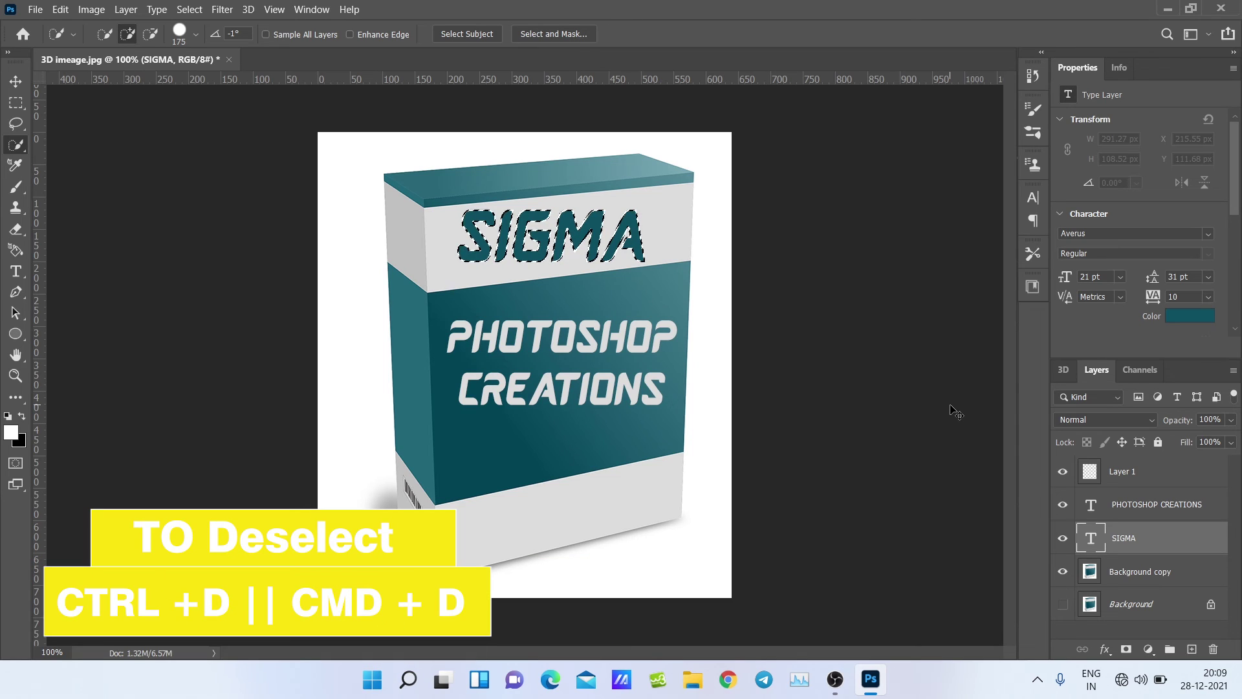
pyautogui.hotkey('ctrl', 'd')
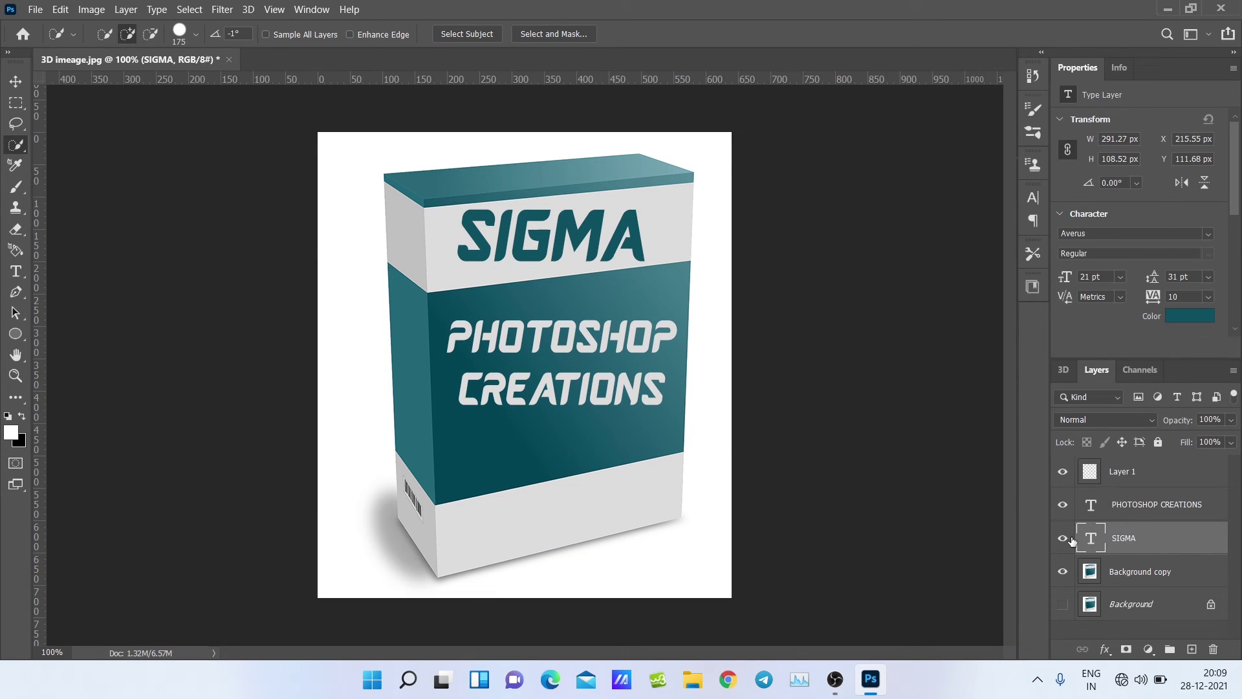
# Step: Hide the SIGMA text layer and open the Vanishing Point filter on the empty Layer 1
pyautogui.click(1063, 540)
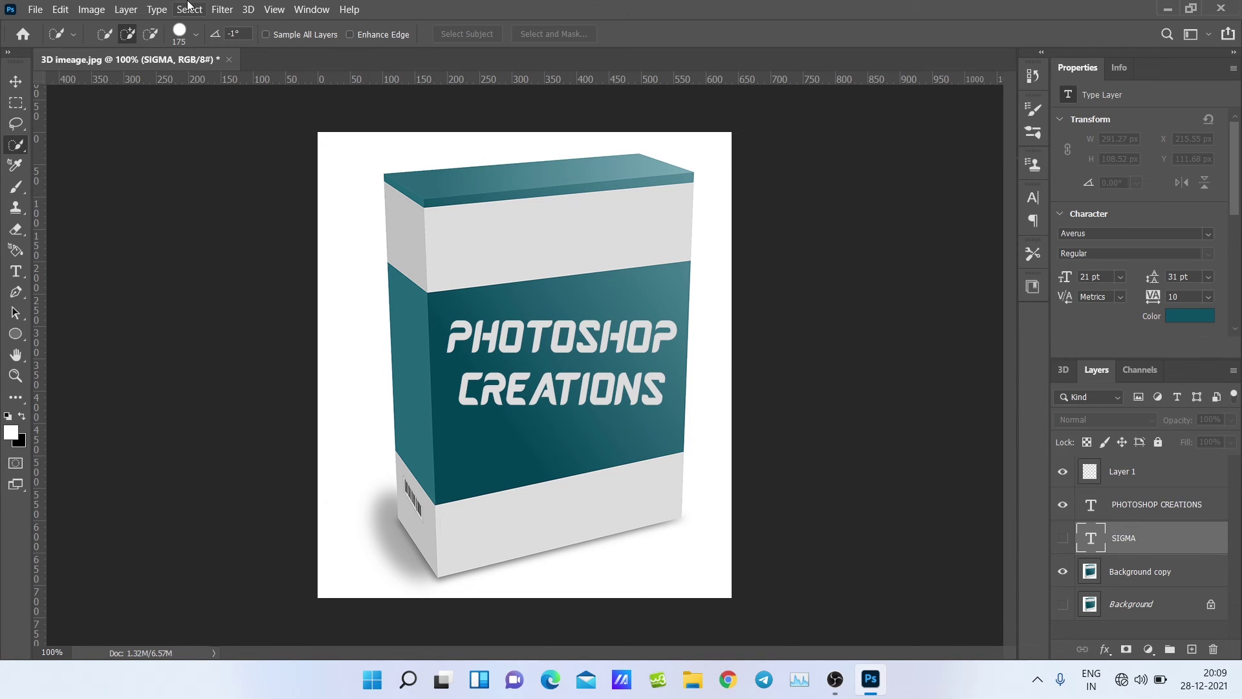
pyautogui.click(223, 9)
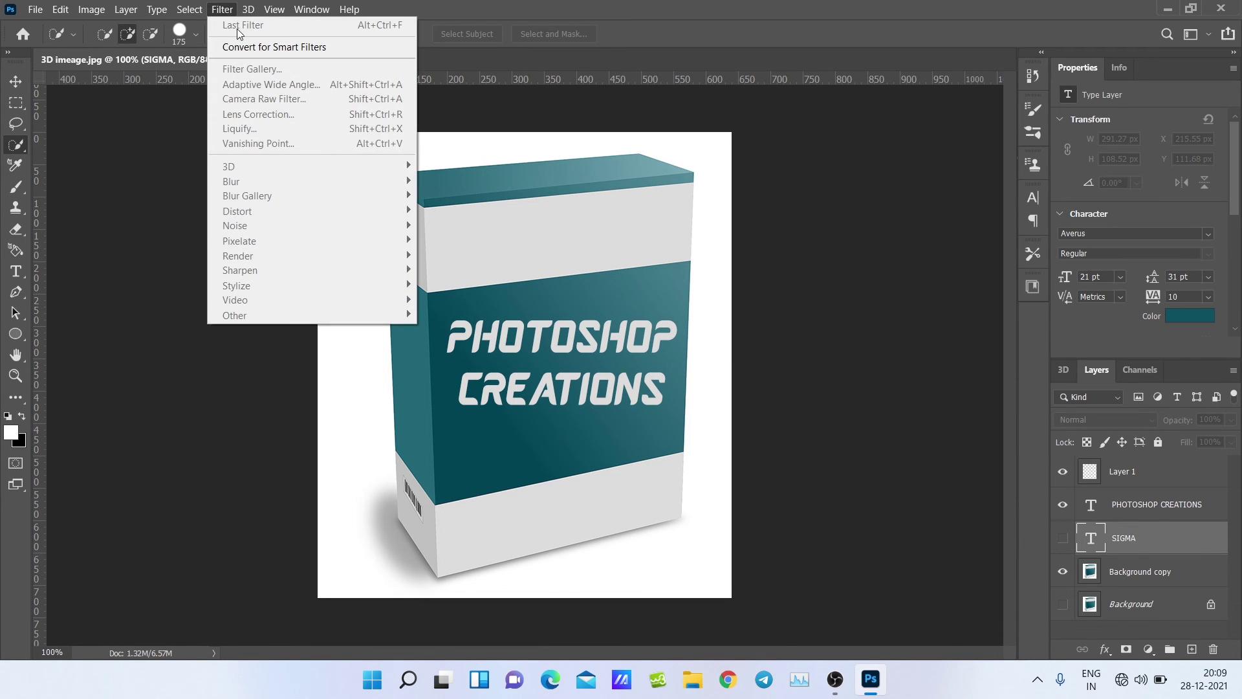
pyautogui.click(820, 401)
pyautogui.click(1111, 479)
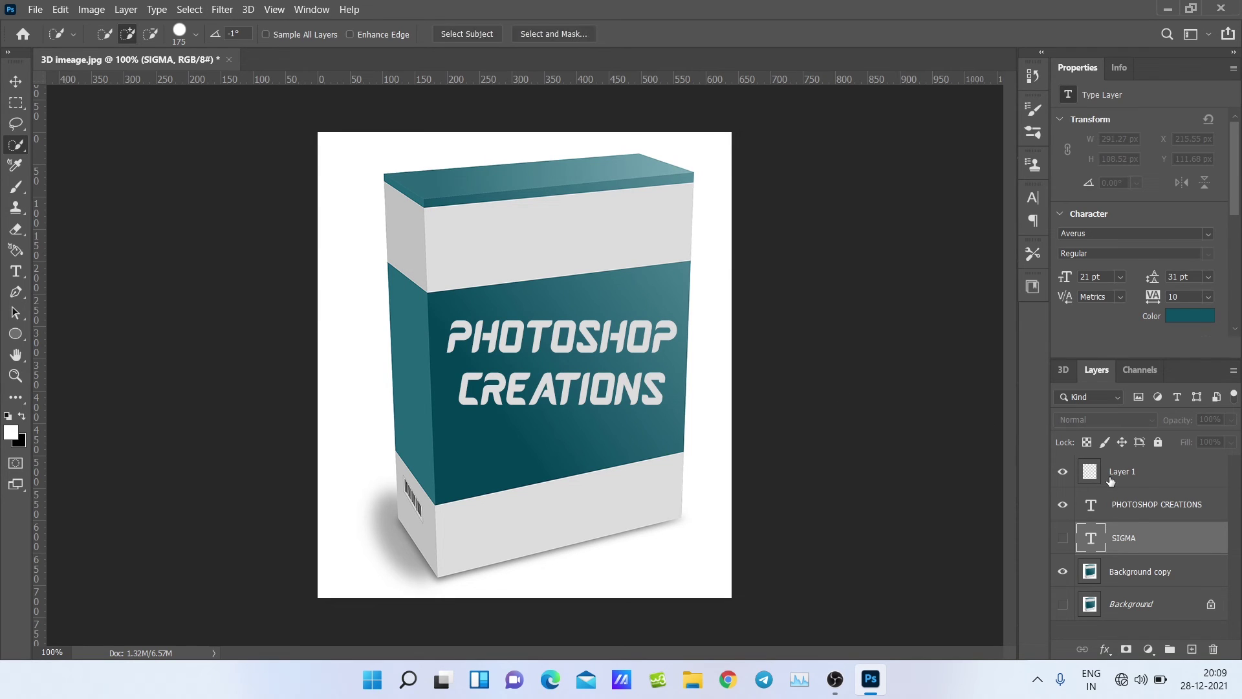
pyautogui.click(222, 9)
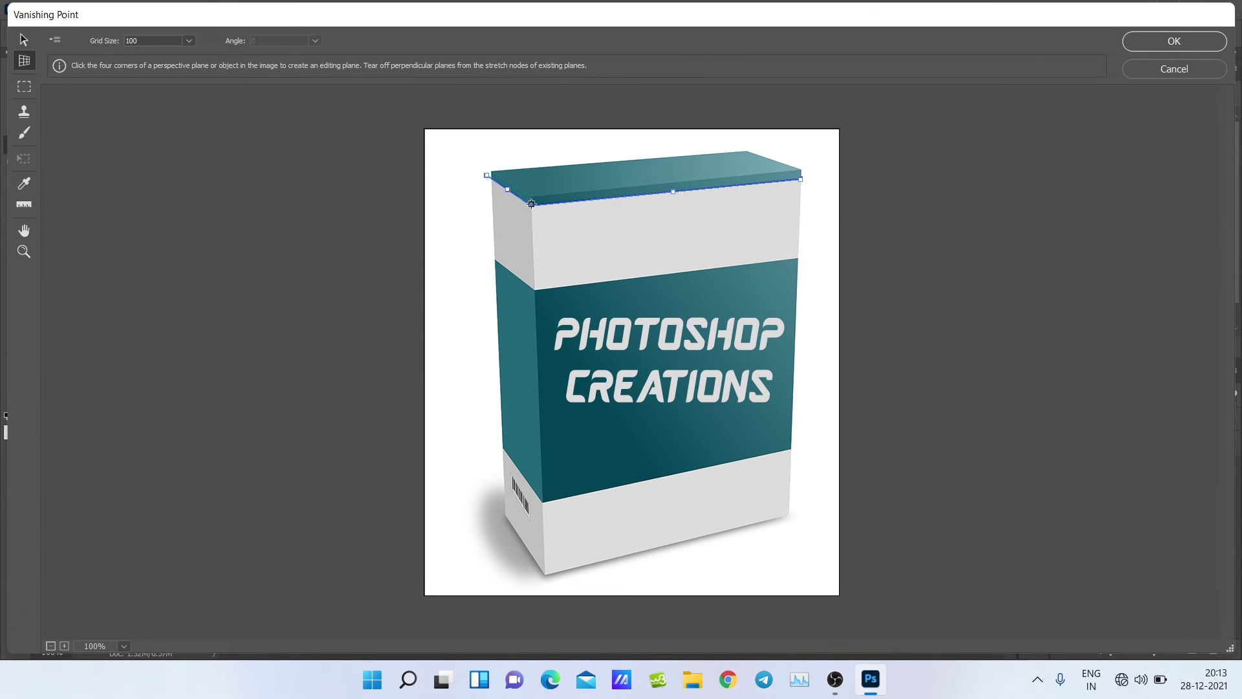
# Step: Define a four-corner perspective plane over the light grey upper band of the box's front face
pyautogui.press('BackSpace')
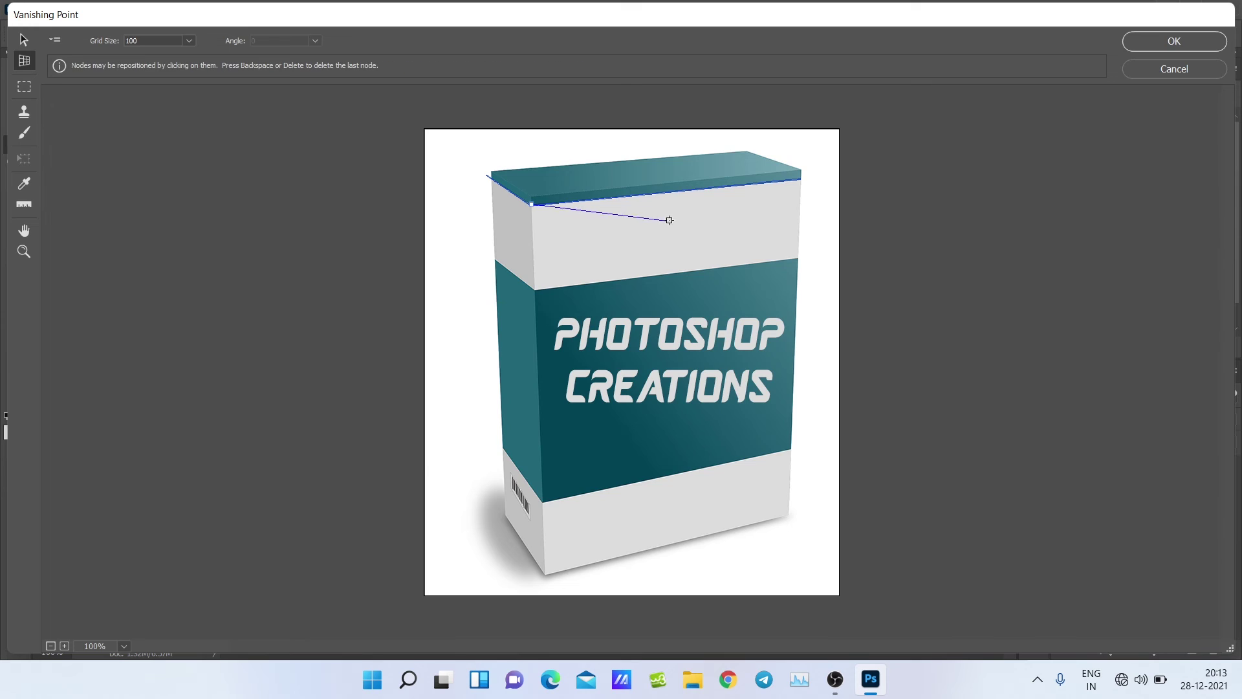
pyautogui.click(802, 179)
pyautogui.click(800, 259)
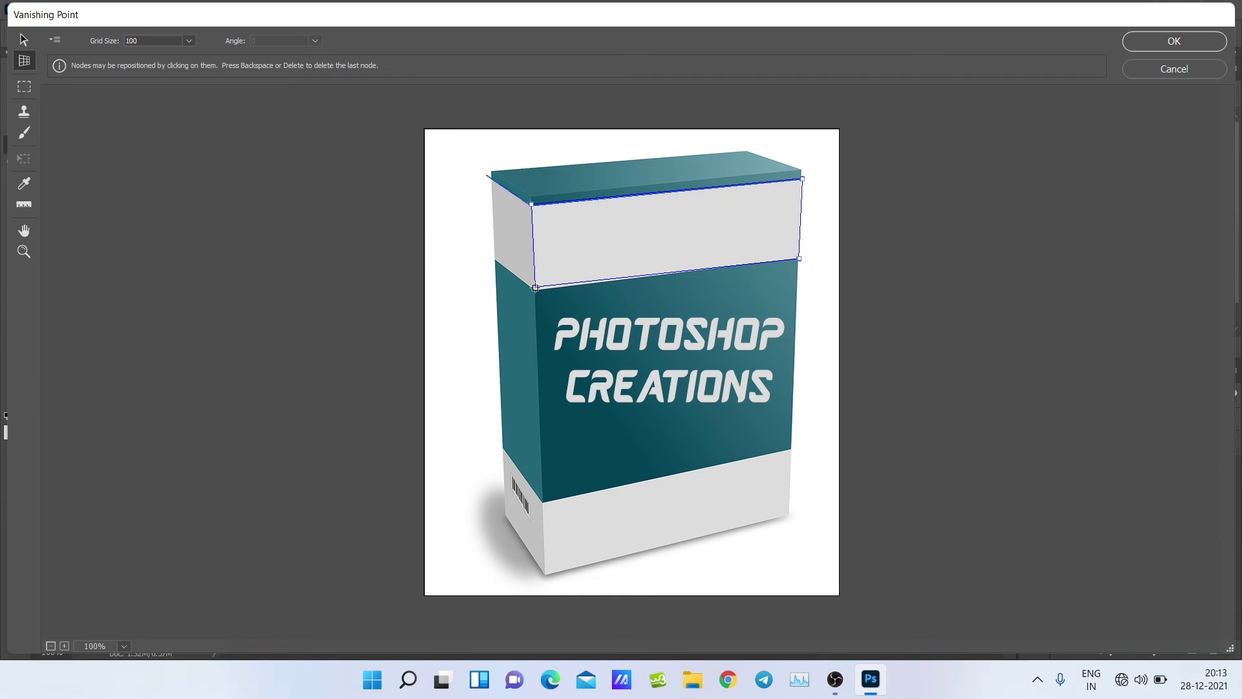
pyautogui.click(534, 291)
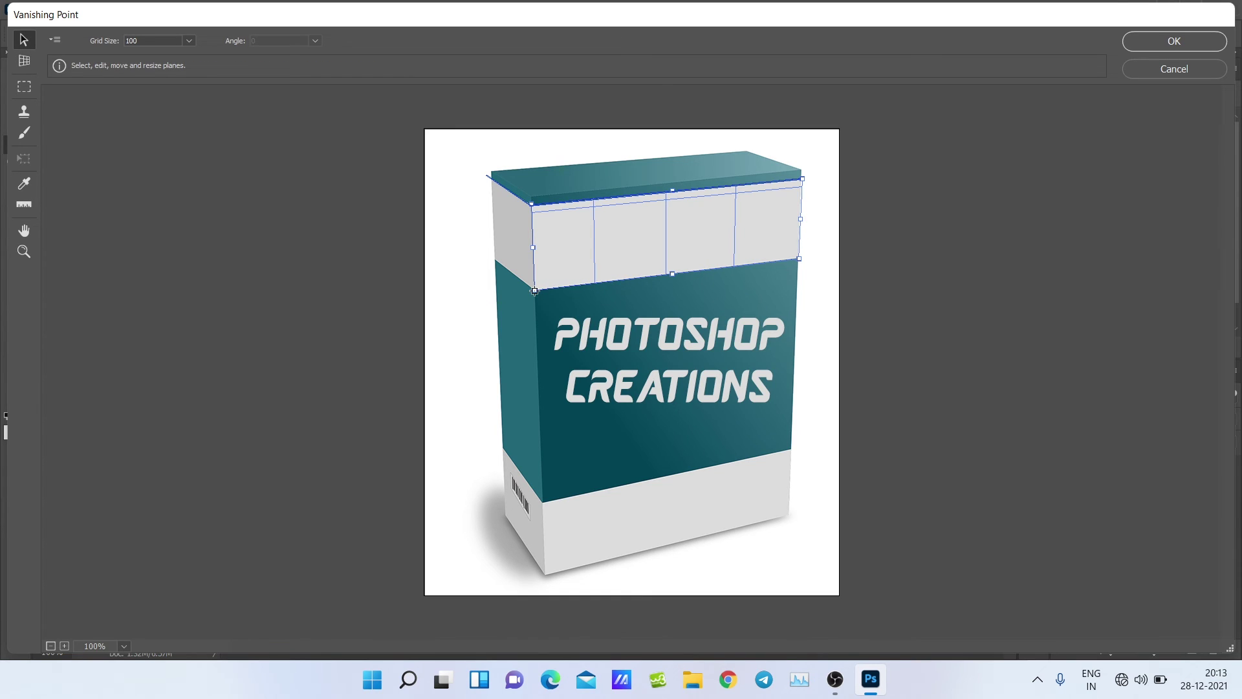
# Step: Paste the copied SIGMA lettering, position it in the upper band's perspective plane, and apply the Vanishing Point filter
pyautogui.hotkey('ctrl', 'v')
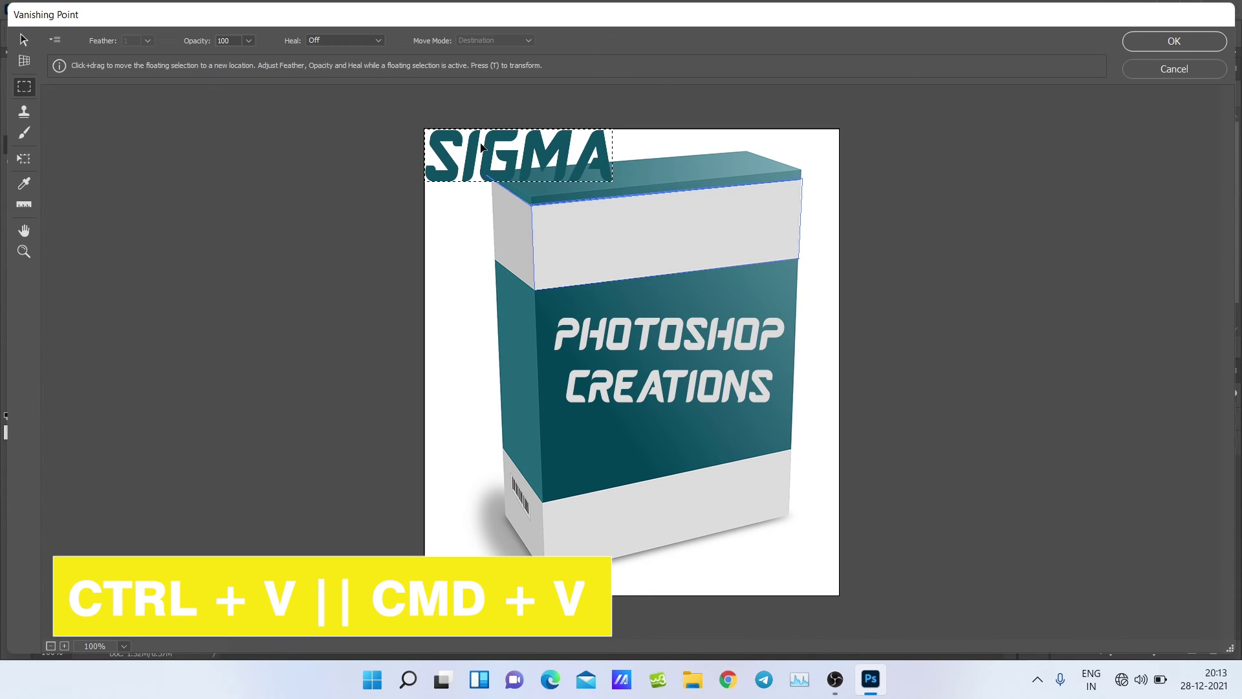
pyautogui.moveTo(484, 151); pyautogui.dragTo(638, 226)
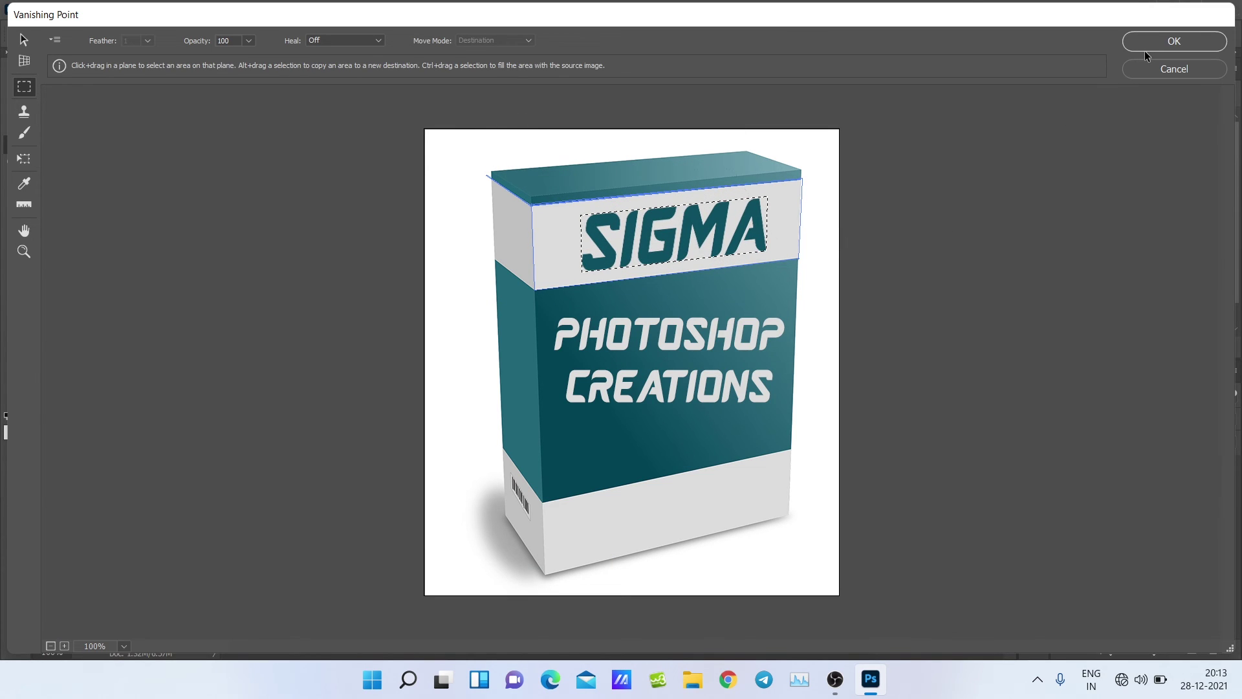
pyautogui.click(1161, 44)
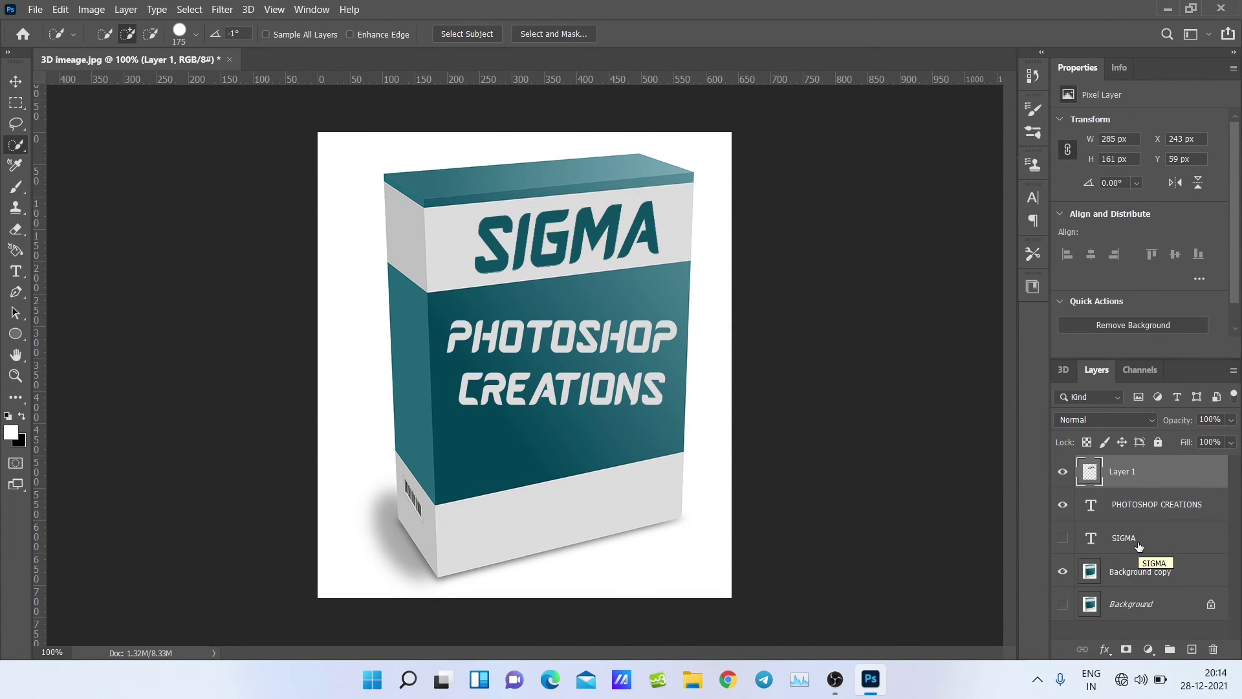
# Step: Quick-select all the PHOTOSHOP CREATIONS lettering, reducing the brush size to 30 for missed letters, then copy it and clear the selection
pyautogui.click(1133, 509)
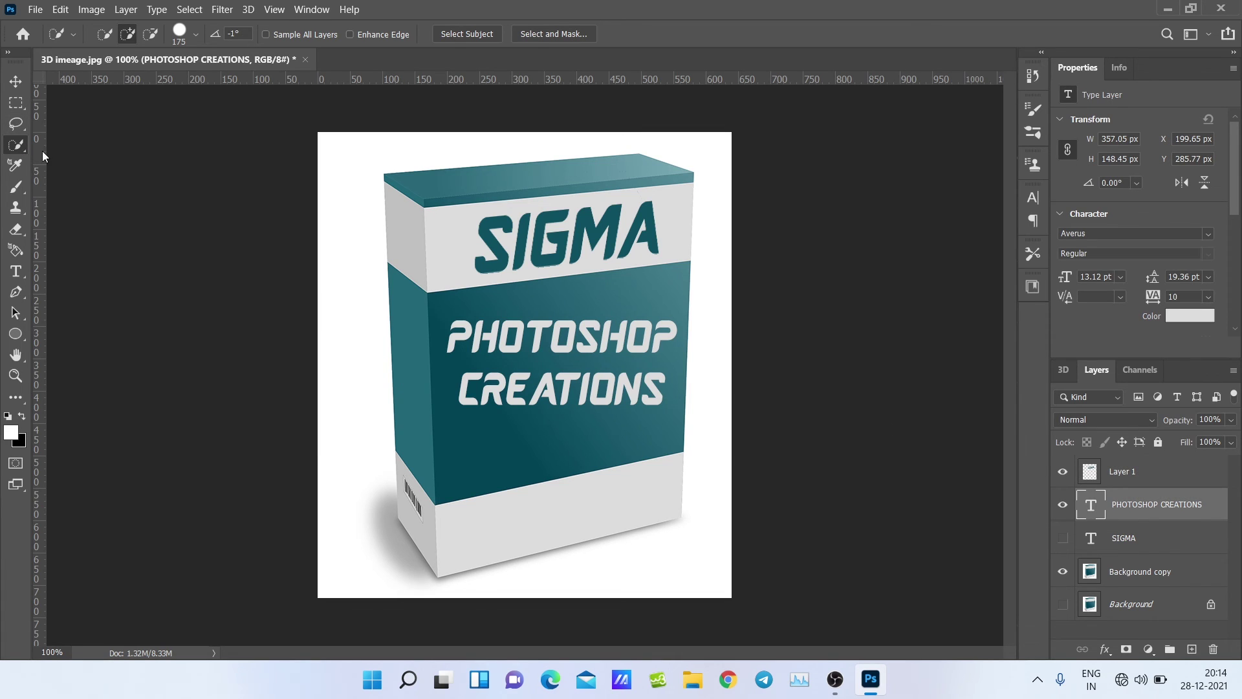
pyautogui.click(441, 332)
pyautogui.hotkey('ctrl', 'shift', 'i')
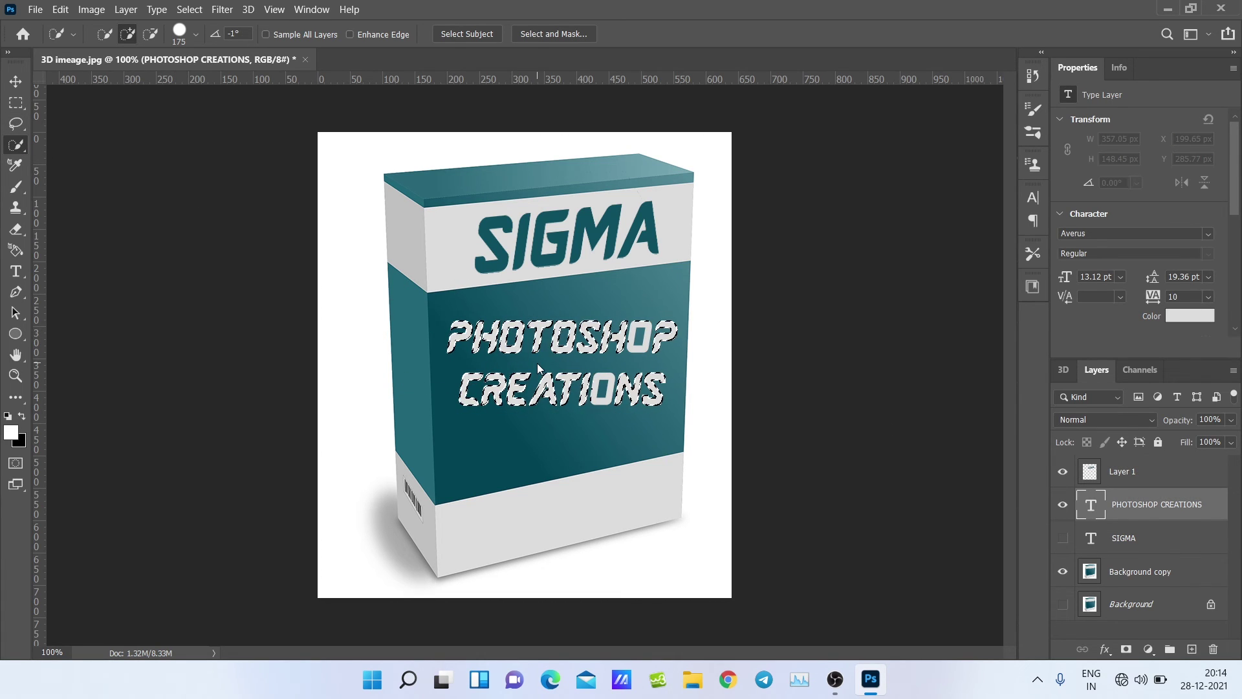
pyautogui.press('[')
pyautogui.press('[')
pyautogui.press('[')
pyautogui.press('[')
pyautogui.press('[')
pyautogui.press('[')
pyautogui.press('[')
pyautogui.press('[')
pyautogui.press('[')
pyautogui.press('[')
pyautogui.click(654, 338)
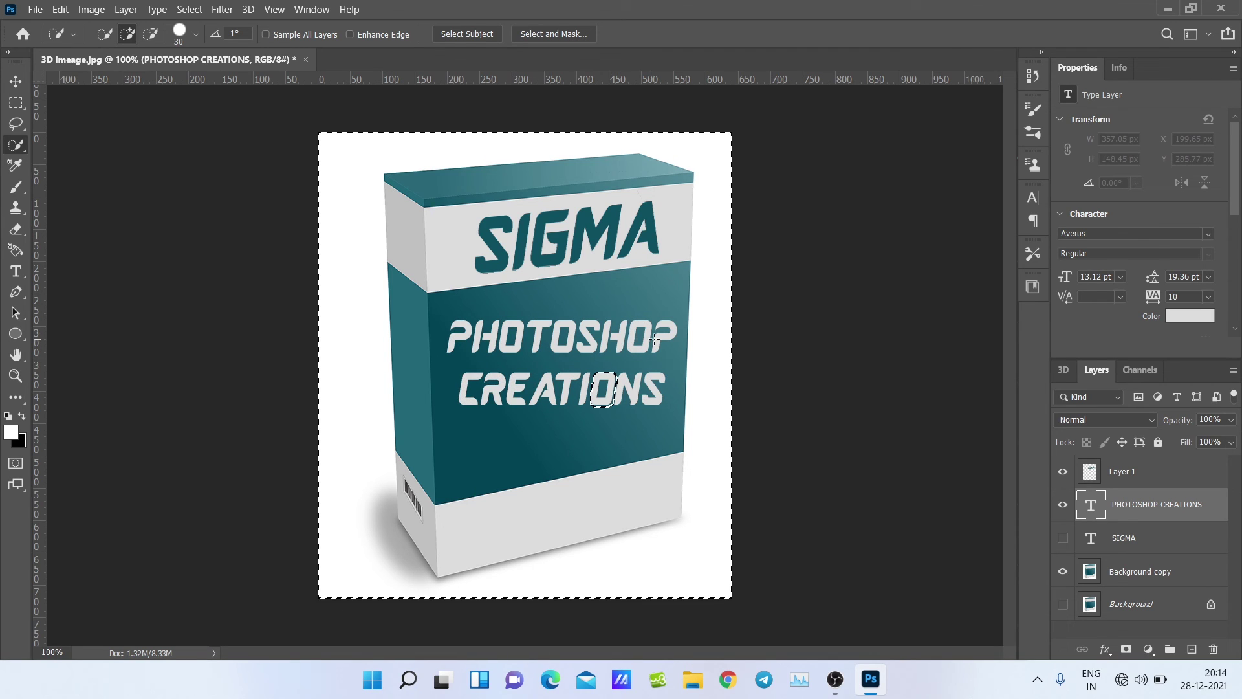
pyautogui.click(571, 402)
pyautogui.hotkey('ctrl', 'c')
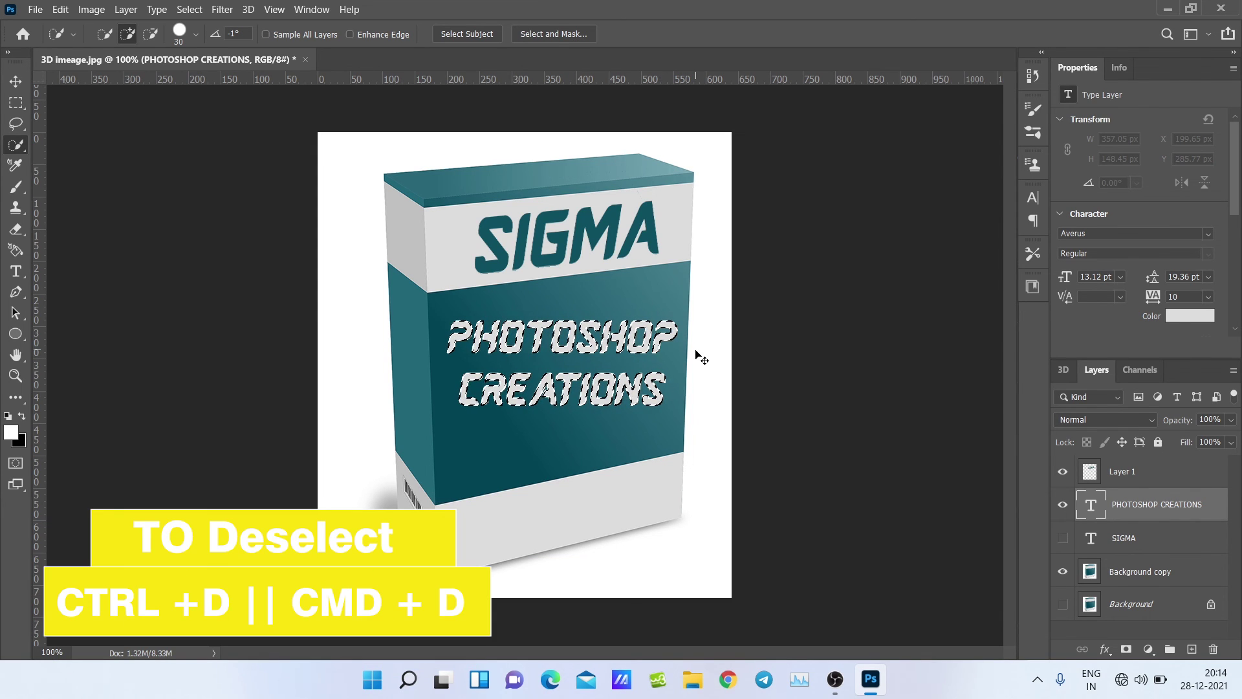
pyautogui.hotkey('ctrl', 'd')
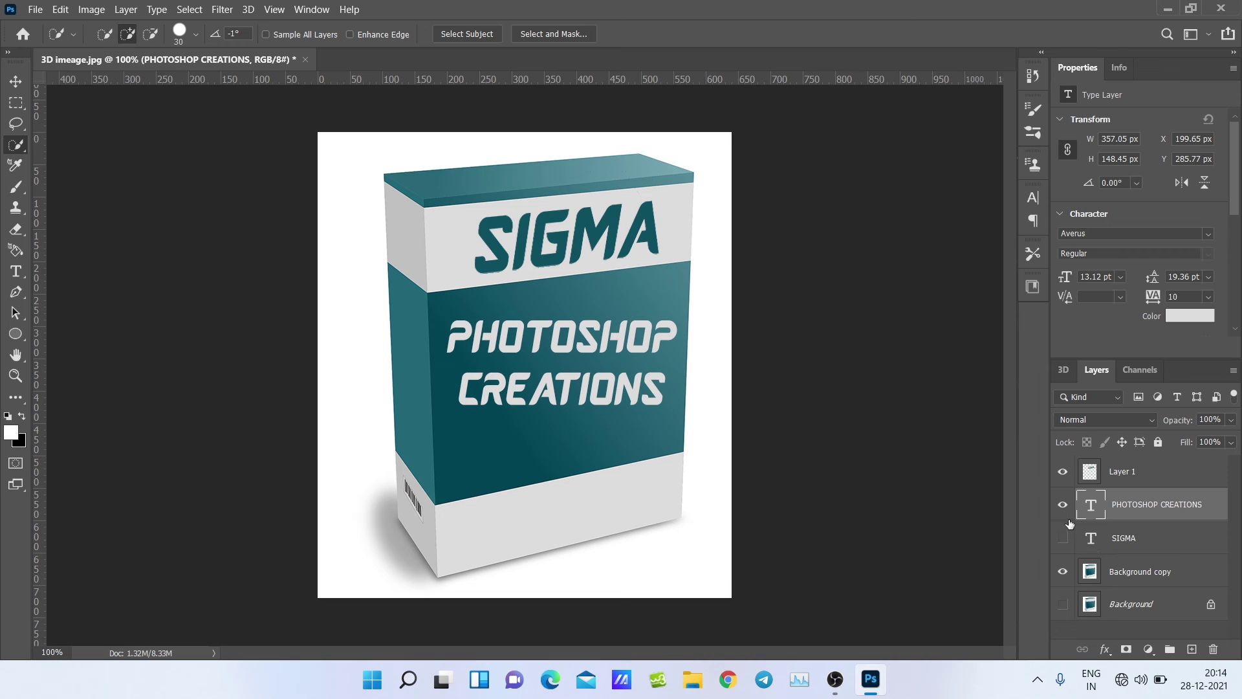
# Step: Hide the PHOTOSHOP CREATIONS text layer and open Vanishing Point on Layer 1 with the Create Plane tool active
pyautogui.click(1063, 509)
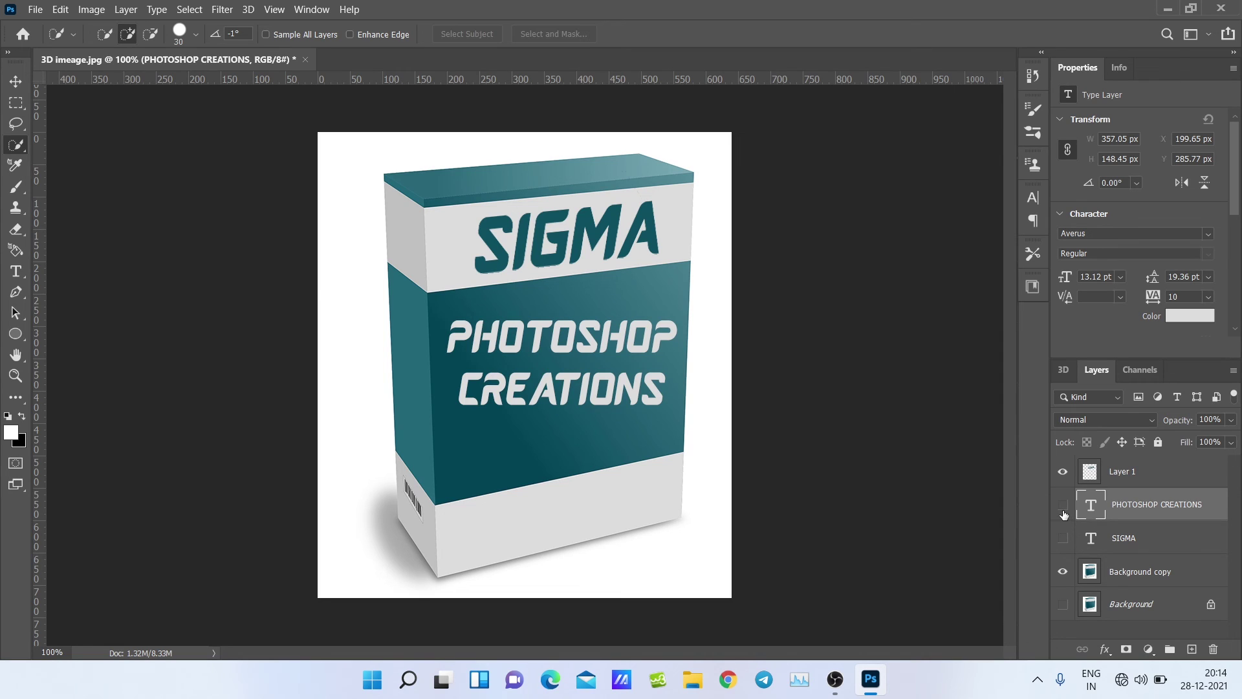
pyautogui.click(1155, 476)
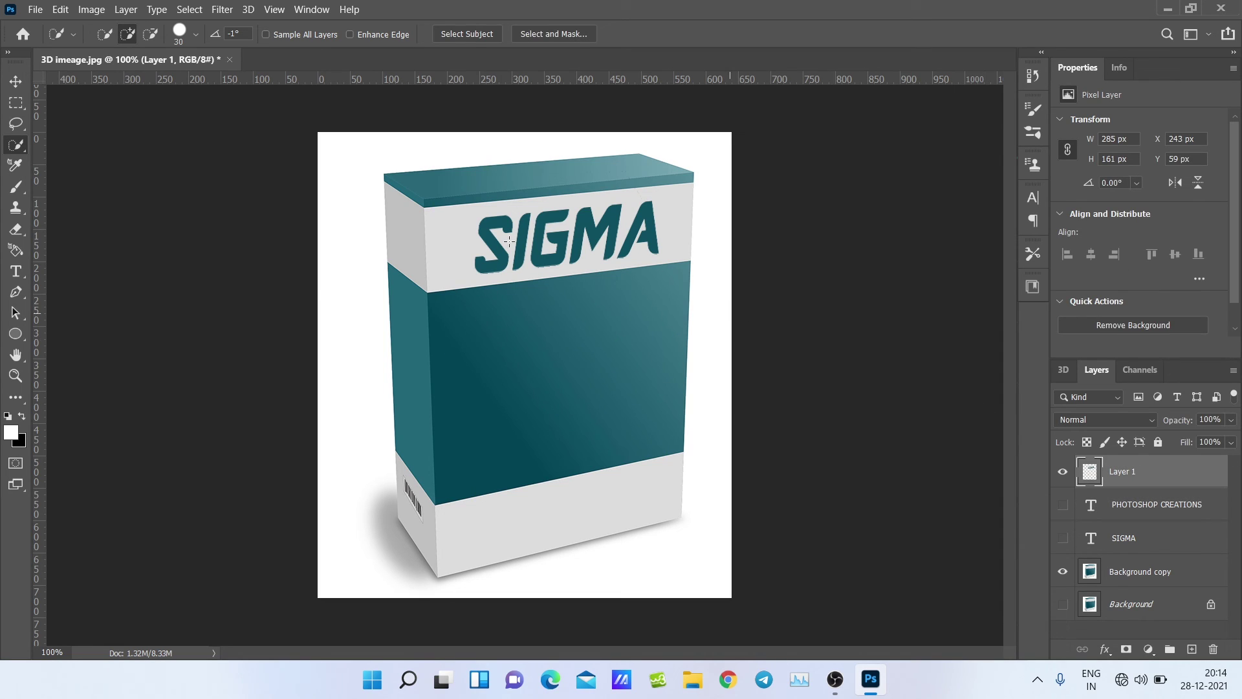
pyautogui.click(224, 10)
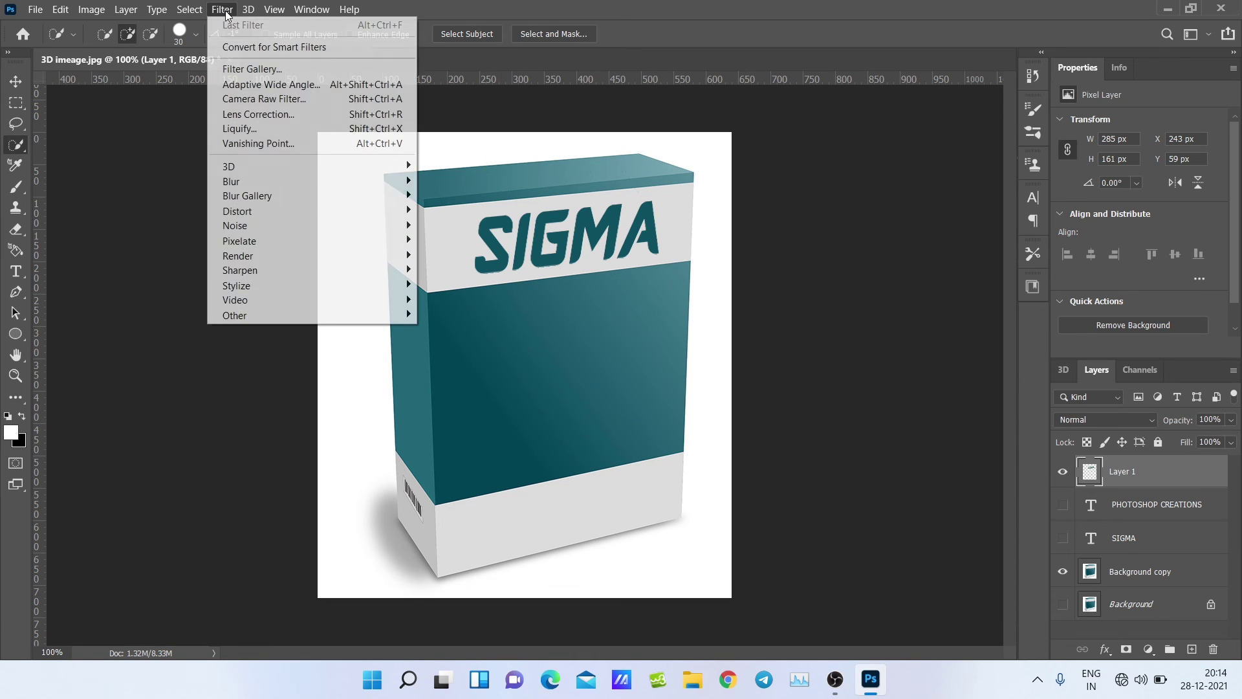
pyautogui.click(263, 142)
pyautogui.click(24, 60)
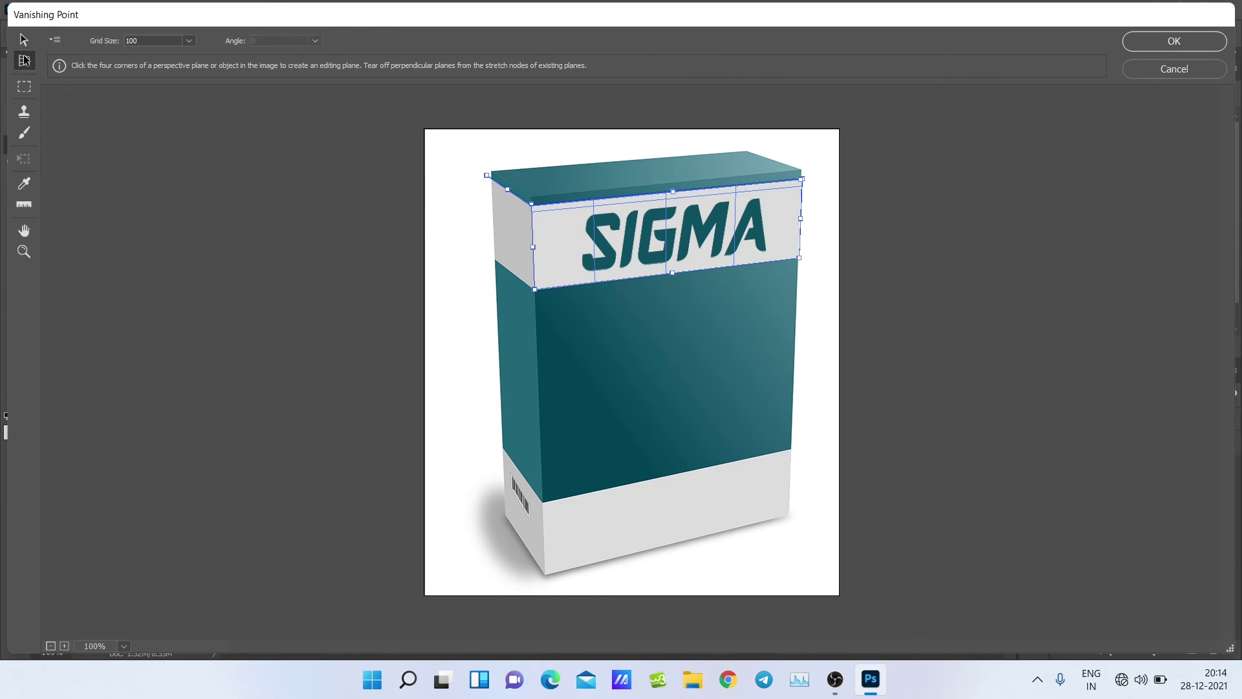
# Step: Define a four-corner perspective plane over the teal middle section of the box's front face
pyautogui.click(532, 291)
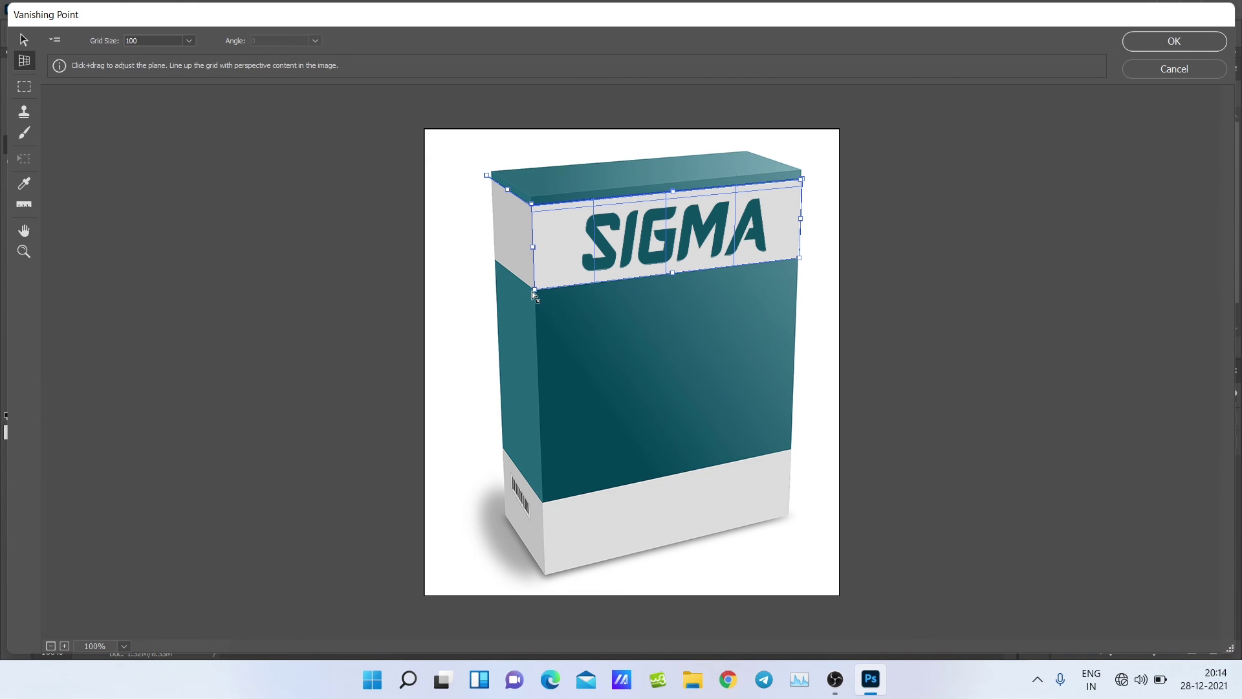
pyautogui.click(542, 501)
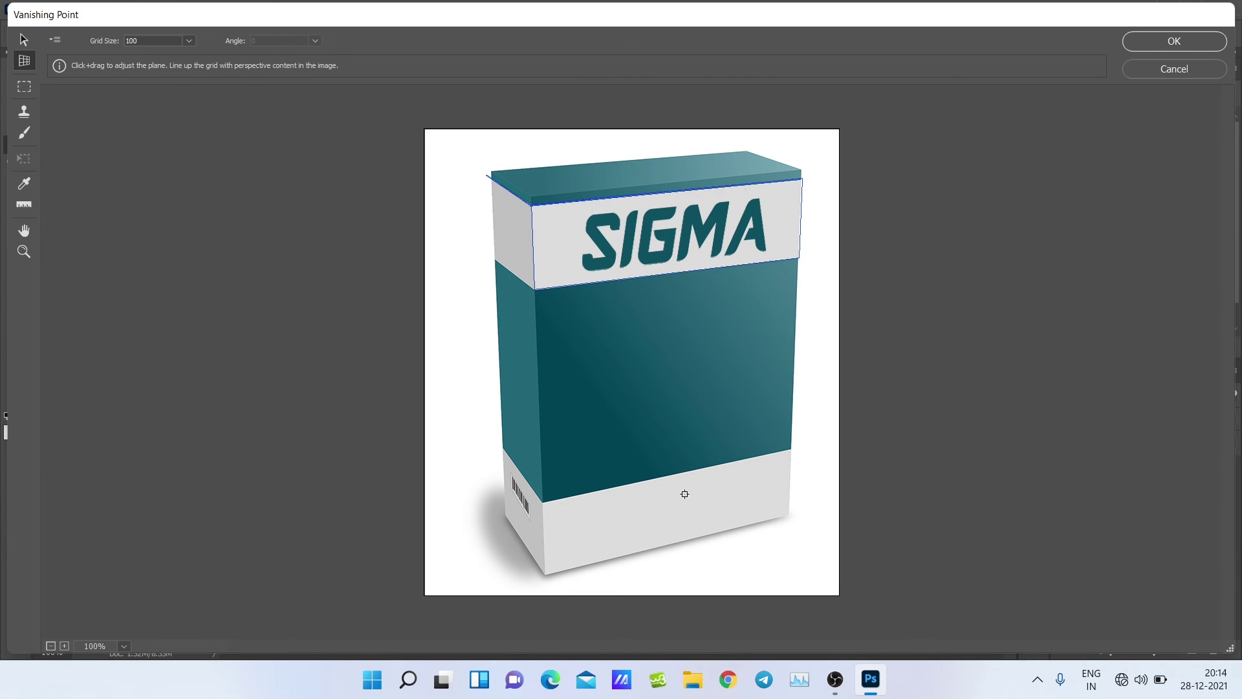
pyautogui.click(542, 502)
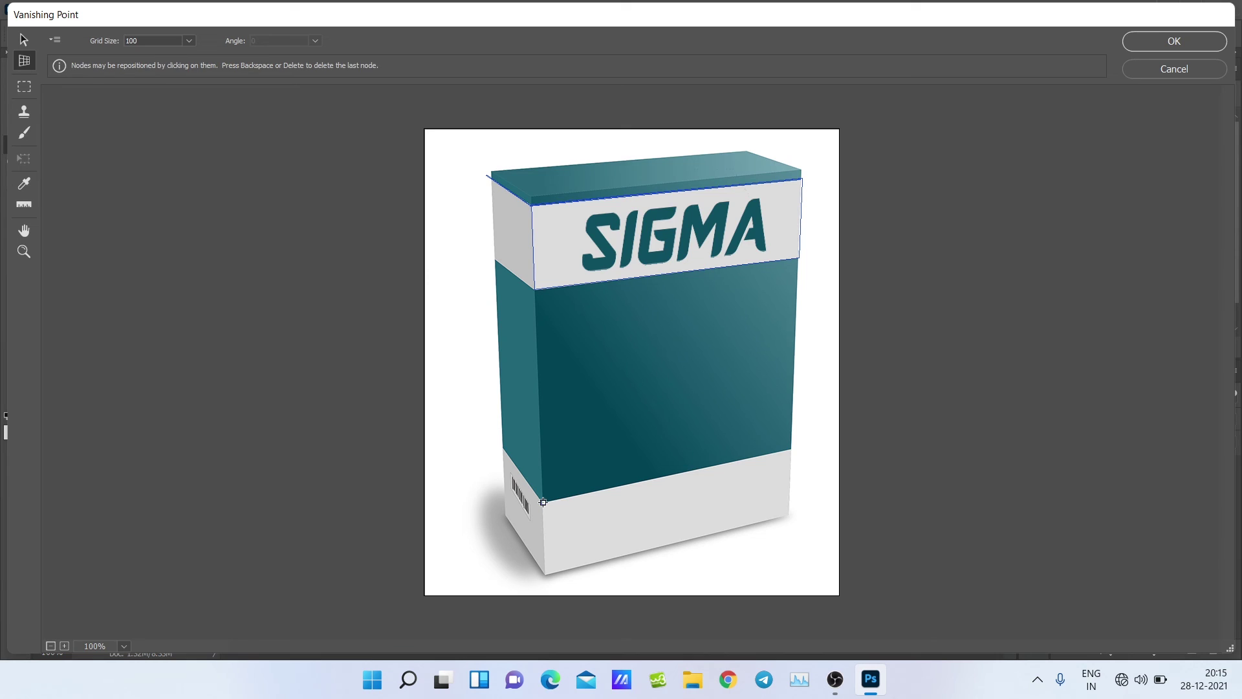
pyautogui.click(791, 447)
pyautogui.click(797, 259)
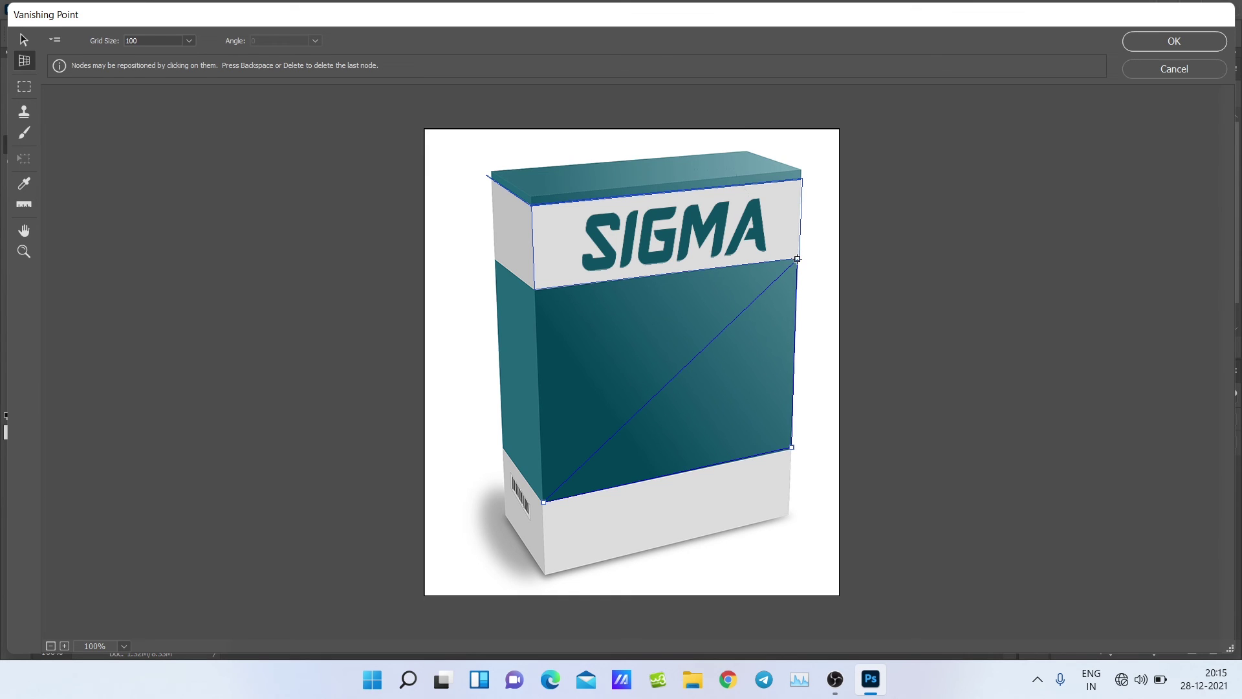
pyautogui.click(534, 290)
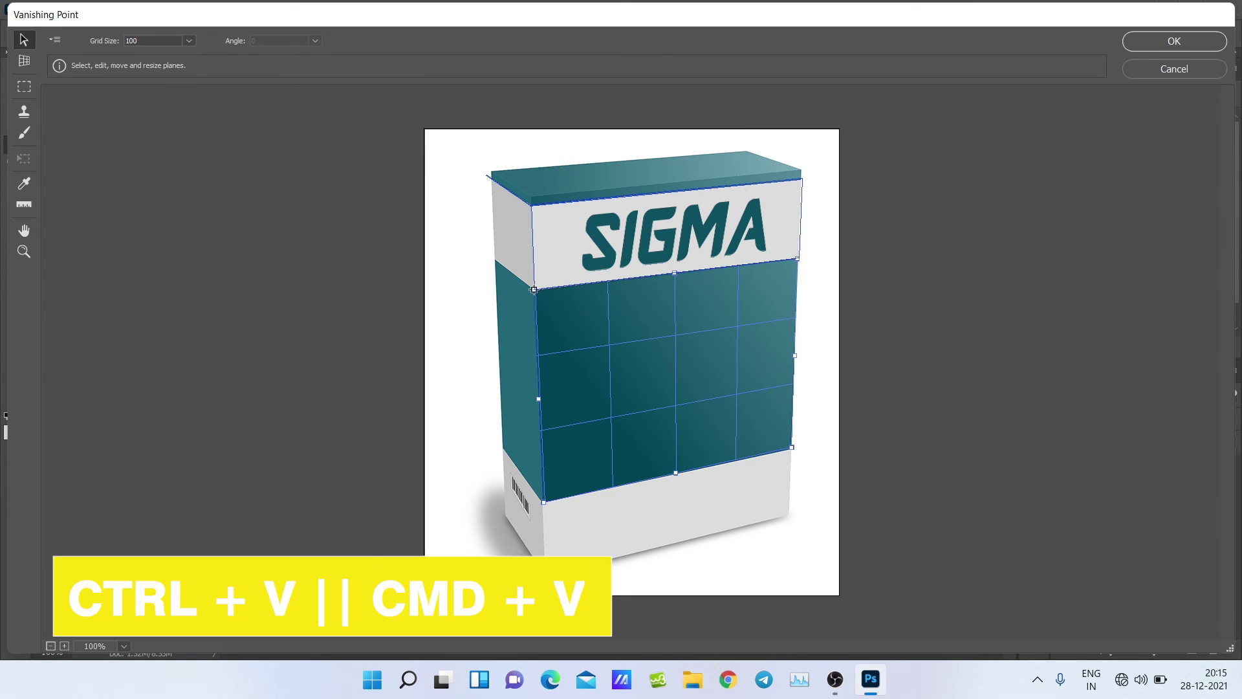
# Step: Paste the copied PHOTOSHOP CREATIONS lettering, position it in the teal section's perspective plane, and apply the Vanishing Point filter
pyautogui.hotkey('ctrl', 'v')
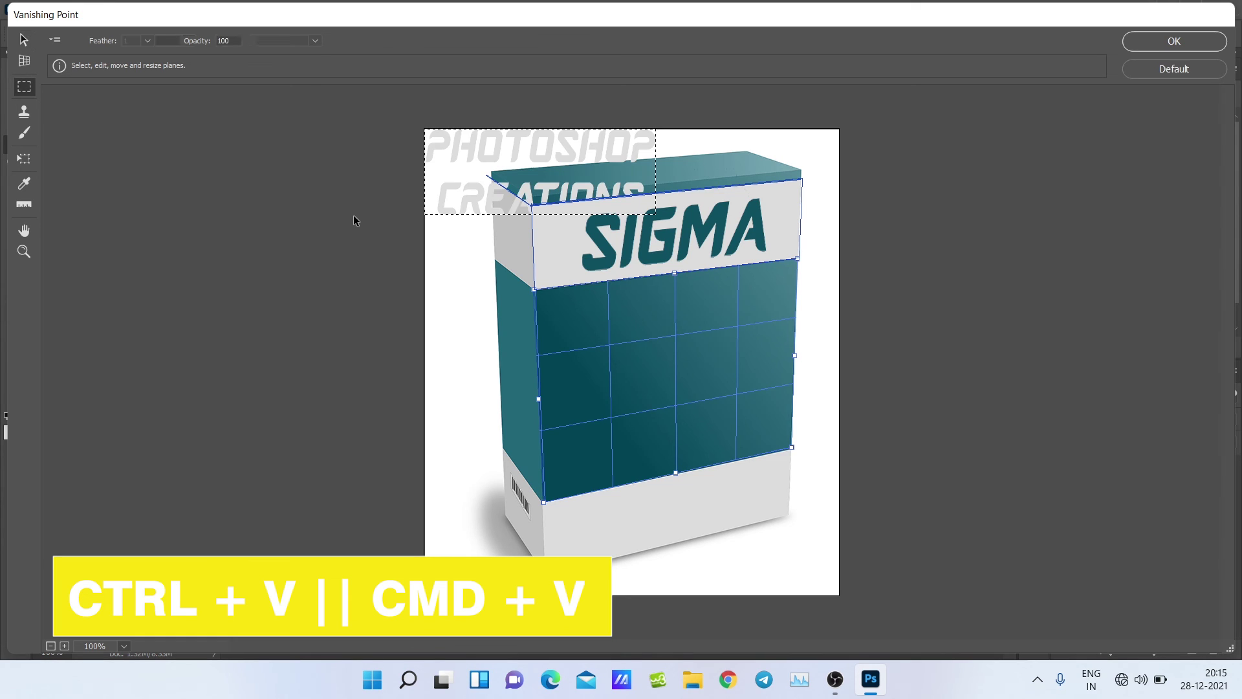
pyautogui.moveTo(478, 156); pyautogui.dragTo(610, 330)
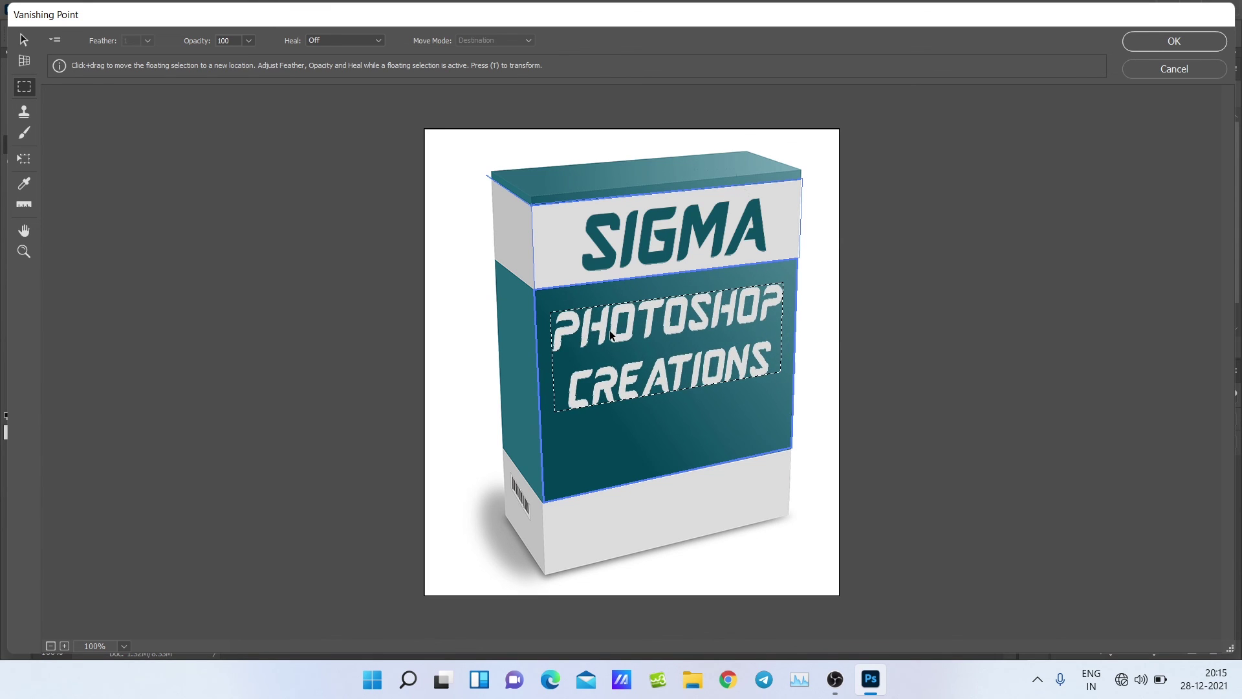
pyautogui.click(1151, 45)
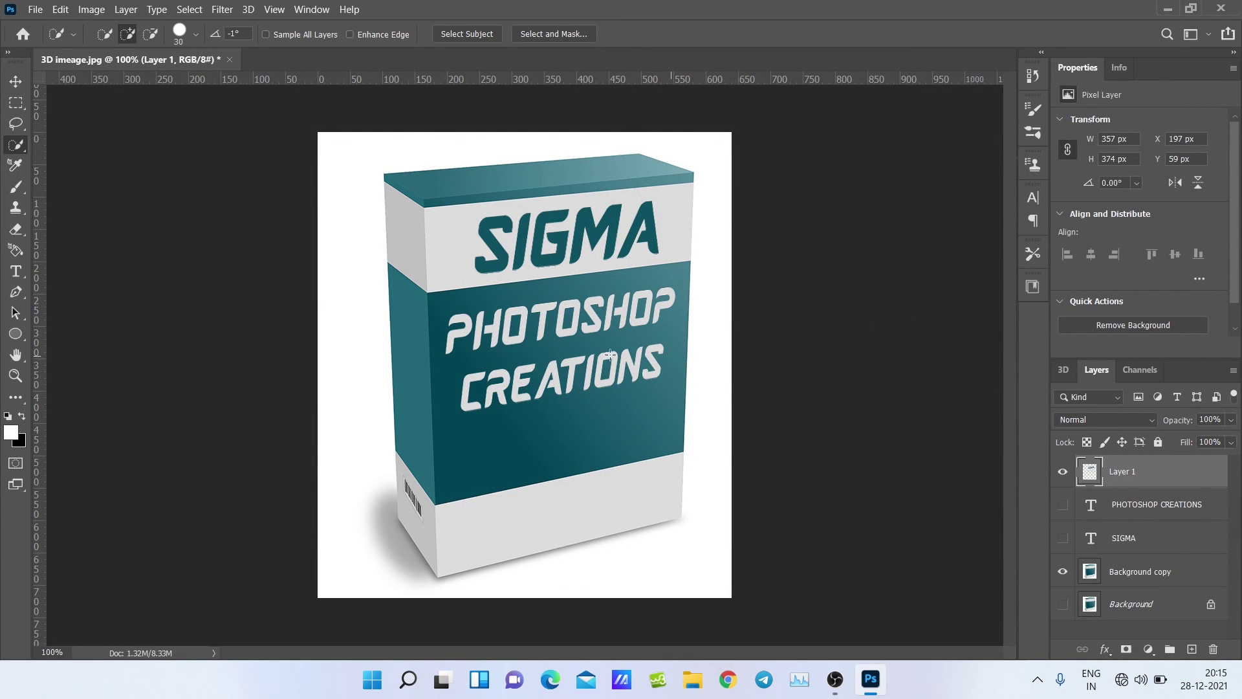
# Step: Add a text layer reading "Sigma" and move it over the teal part of the box's narrow side face
pyautogui.click(15, 271)
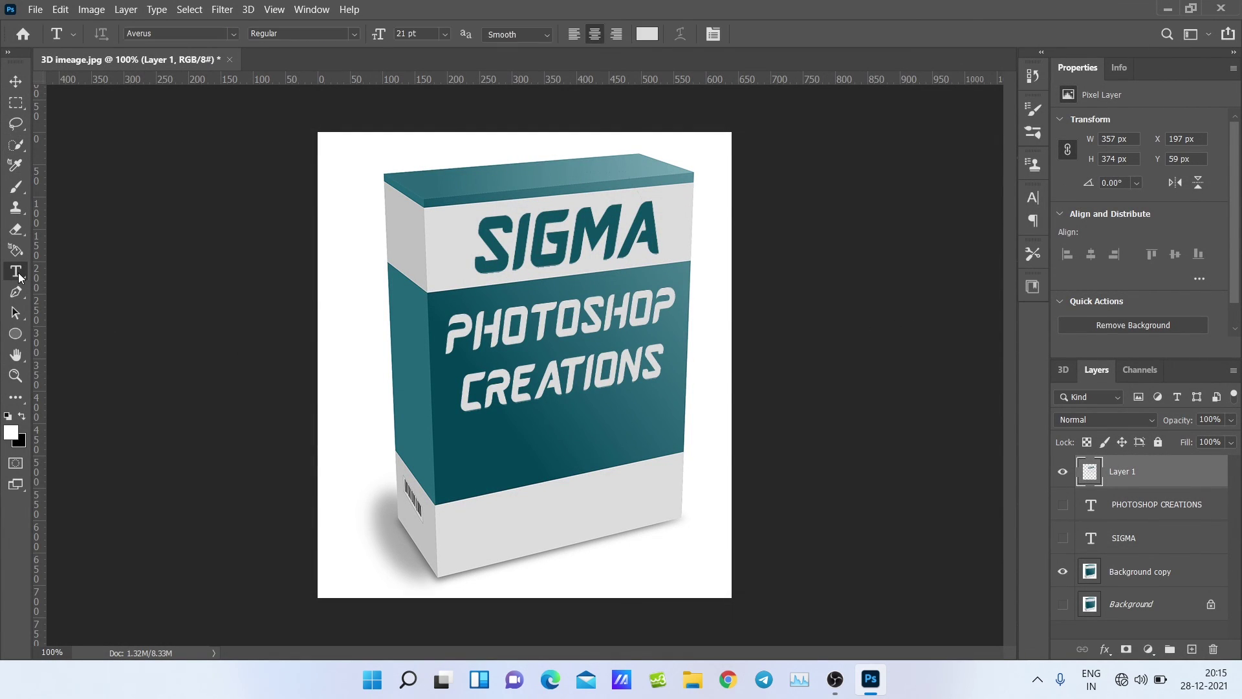
pyautogui.click(512, 287)
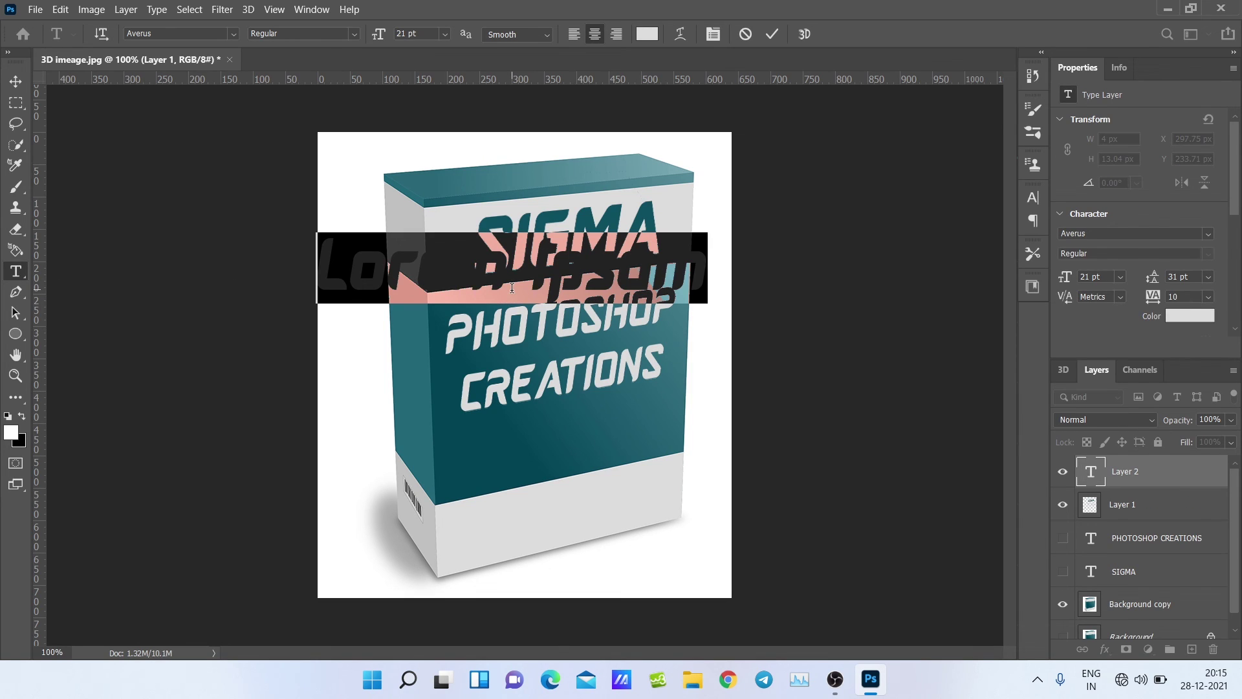
pyautogui.write('S')
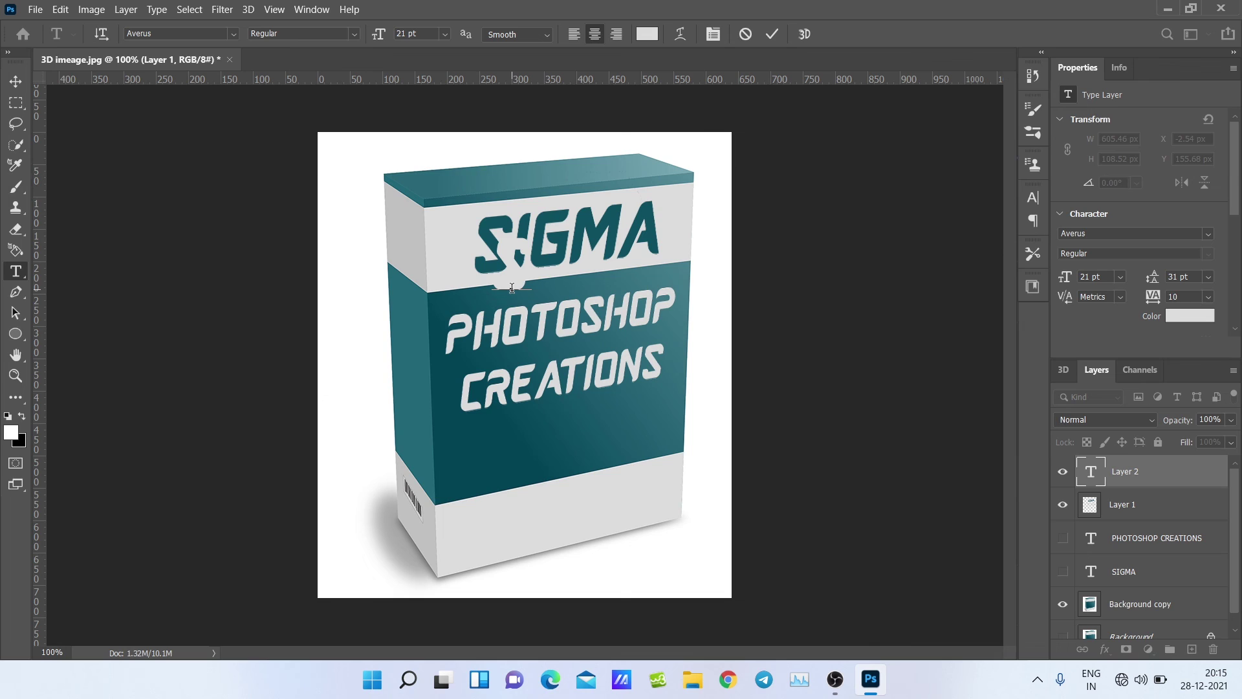
pyautogui.write('igma')
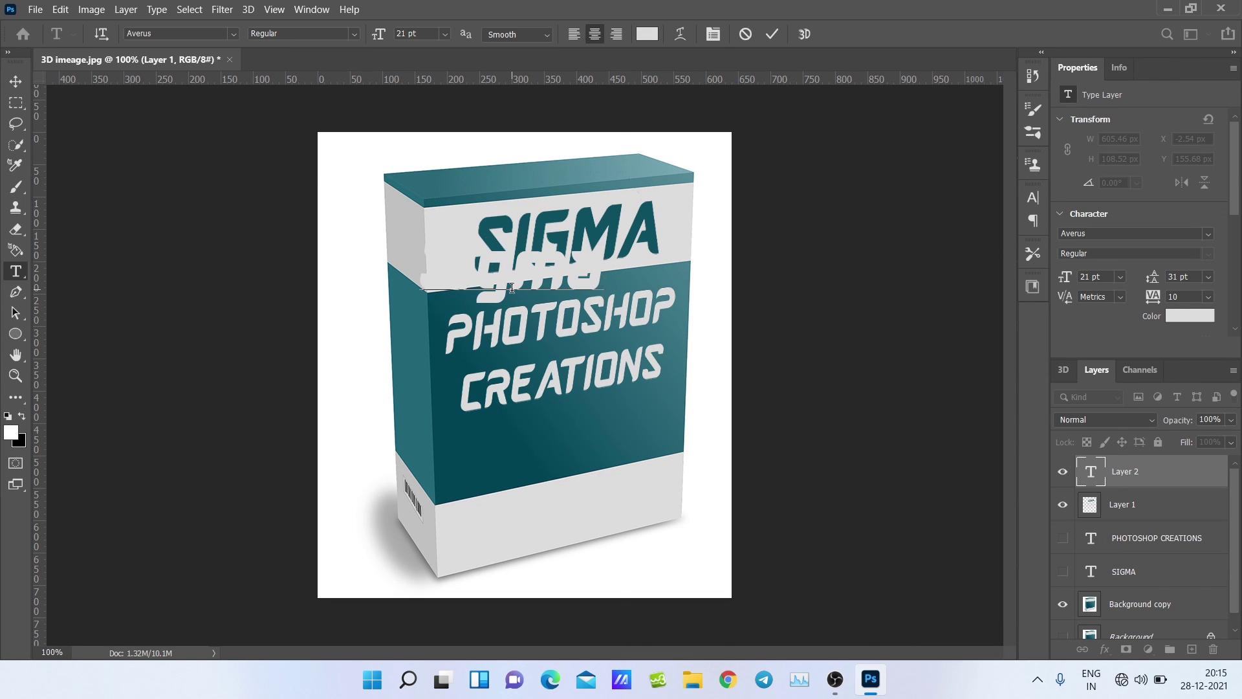
pyautogui.click(768, 37)
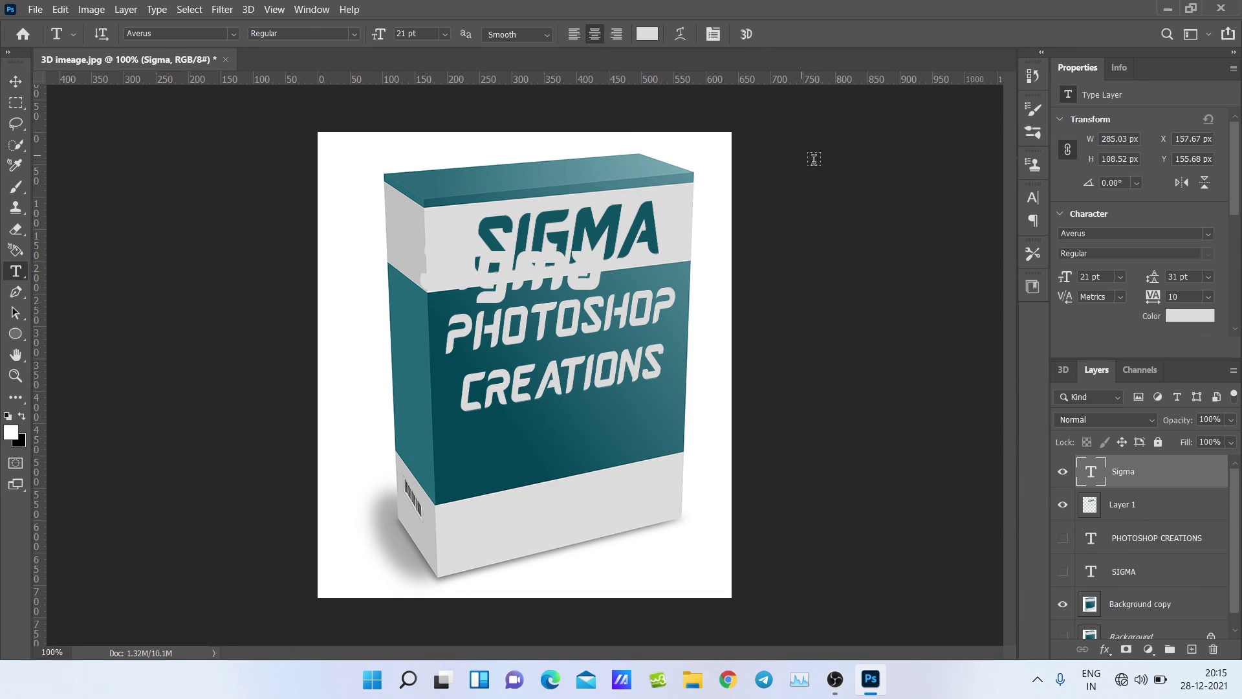
pyautogui.click(13, 84)
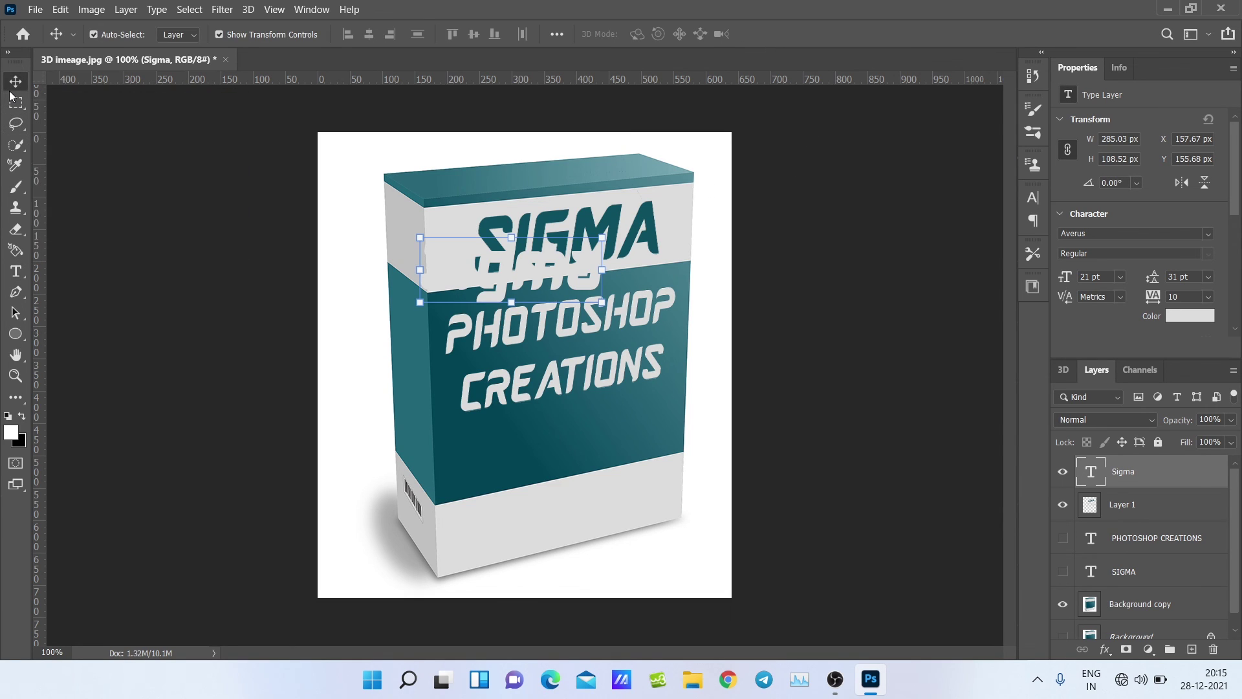
pyautogui.moveTo(499, 298); pyautogui.dragTo(418, 390)
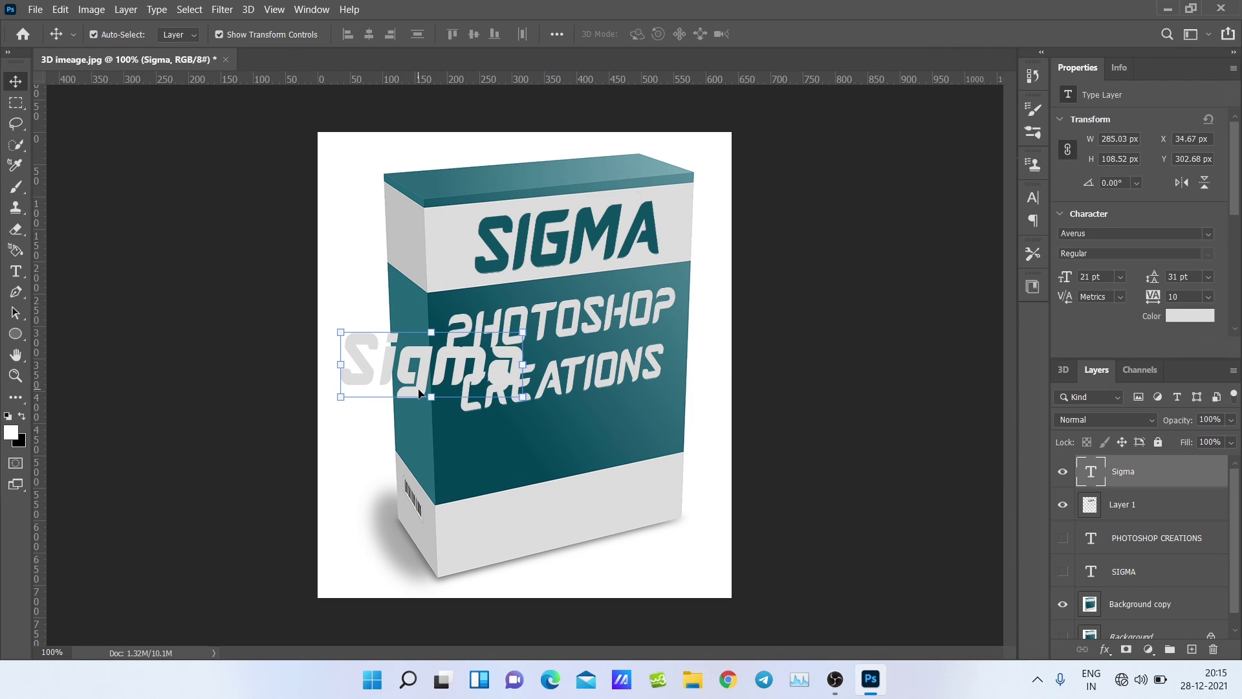
# Step: Rotate the Sigma text 90° clockwise three times so it reads upward along the side face
pyautogui.click(60, 9)
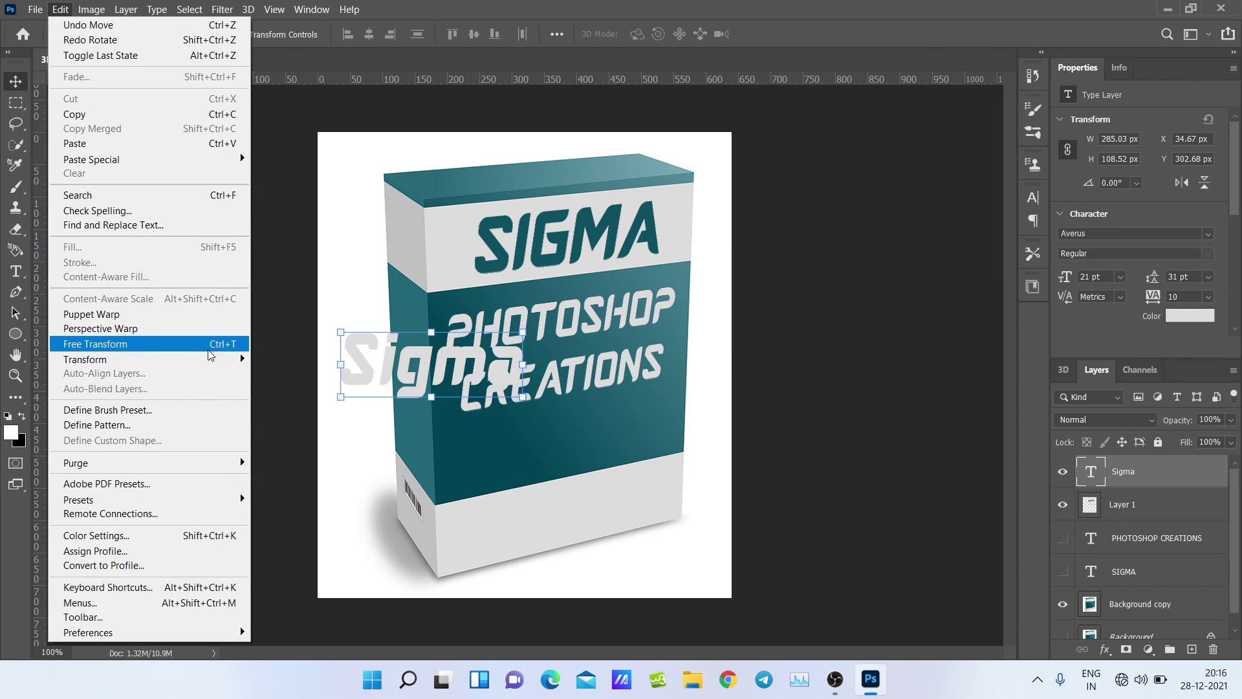
pyautogui.moveTo(216, 360)
pyautogui.click(306, 558)
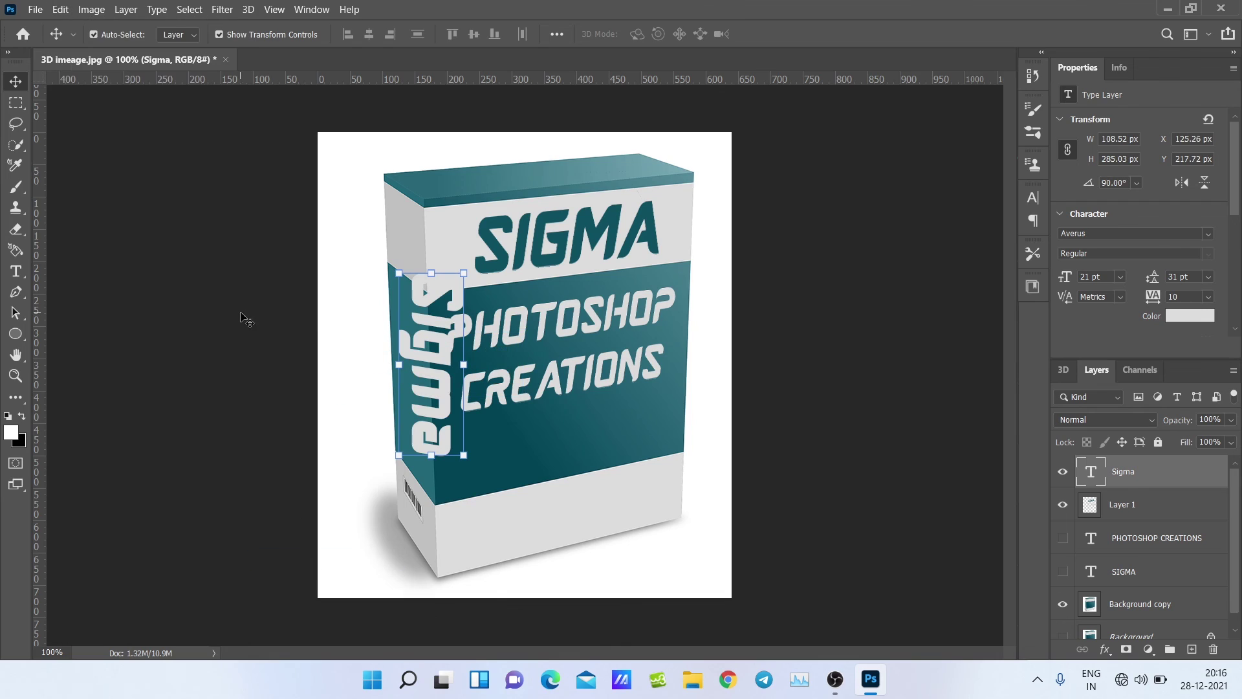
pyautogui.click(60, 9)
pyautogui.moveTo(223, 359)
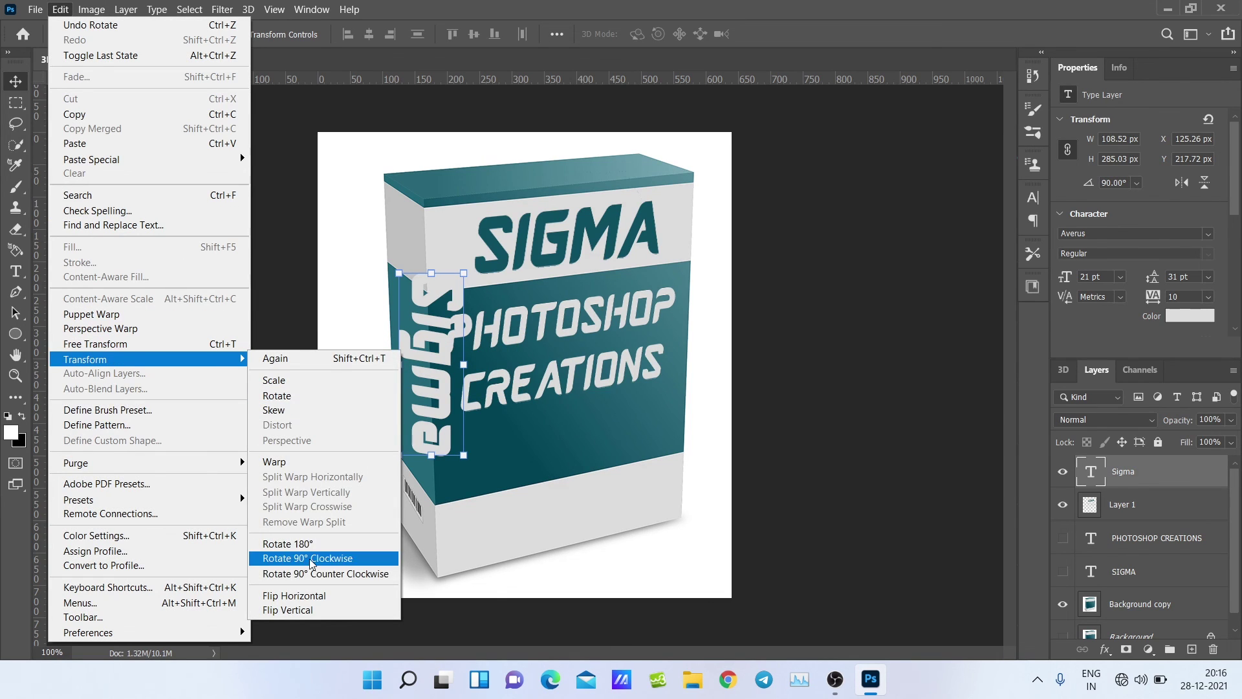
pyautogui.click(311, 560)
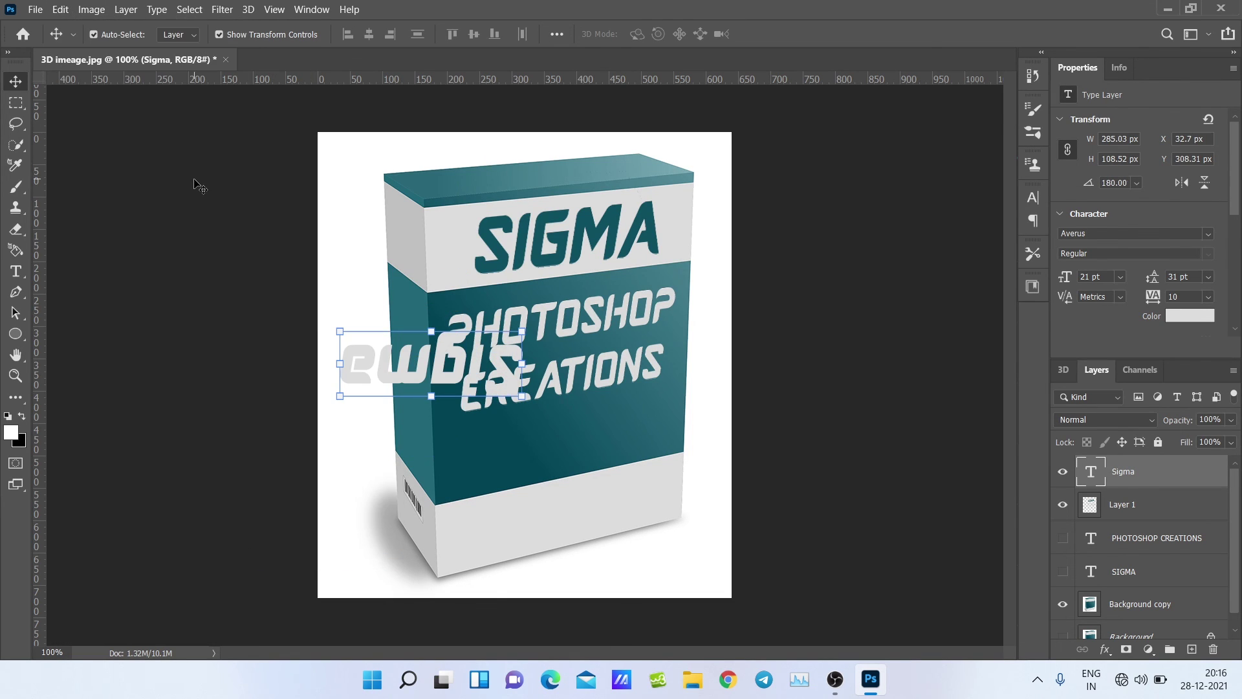
pyautogui.click(60, 9)
pyautogui.moveTo(240, 352)
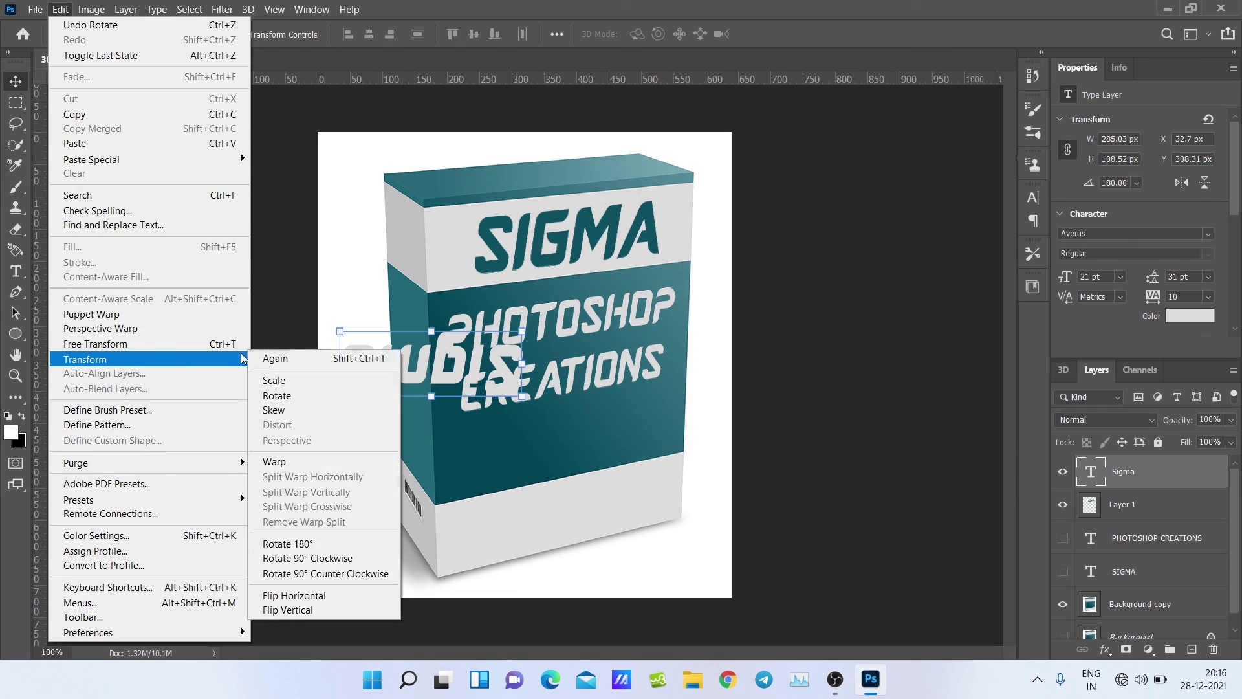
pyautogui.click(311, 559)
# Step: Scale the Sigma text down to about 51% and fit it within the teal side face, then commit the transform and deselect the layer
pyautogui.hotkey('ctrl', 't')
pyautogui.moveTo(462, 455); pyautogui.dragTo(445, 406)
pyautogui.moveTo(419, 335); pyautogui.dragTo(410, 354)
pyautogui.moveTo(385, 292); pyautogui.dragTo(392, 308)
pyautogui.moveTo(427, 366); pyautogui.dragTo(415, 340)
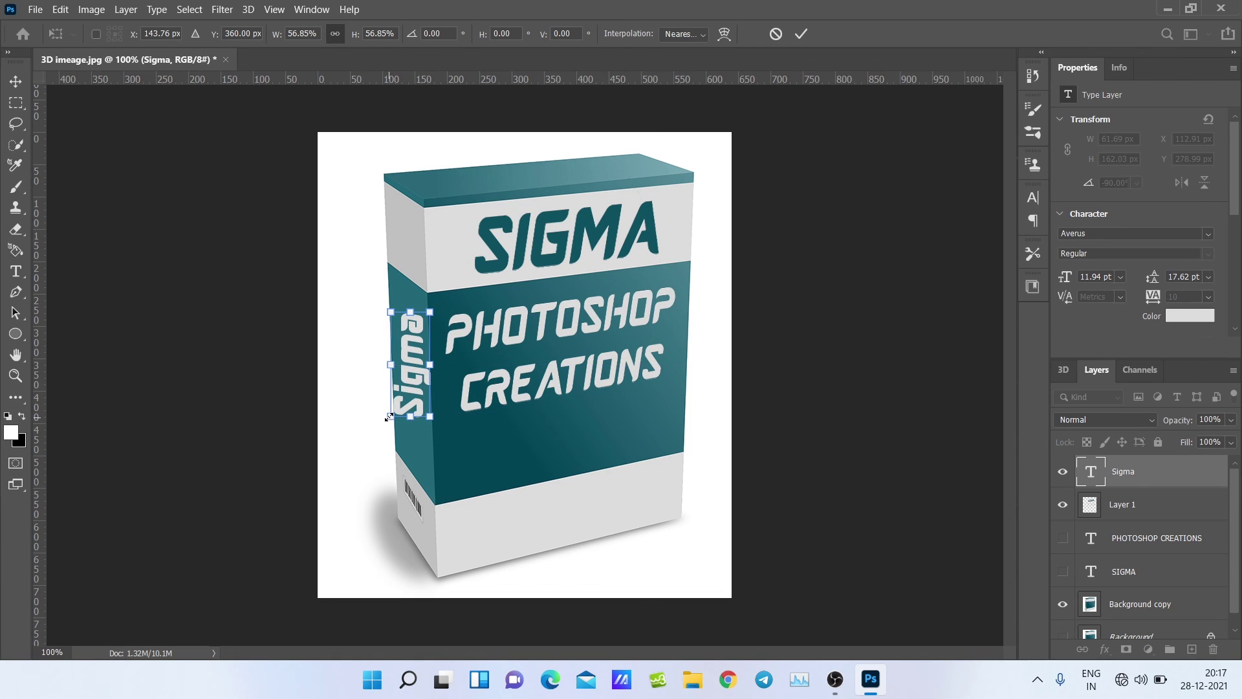
pyautogui.moveTo(389, 417); pyautogui.dragTo(412, 402)
pyautogui.click(801, 34)
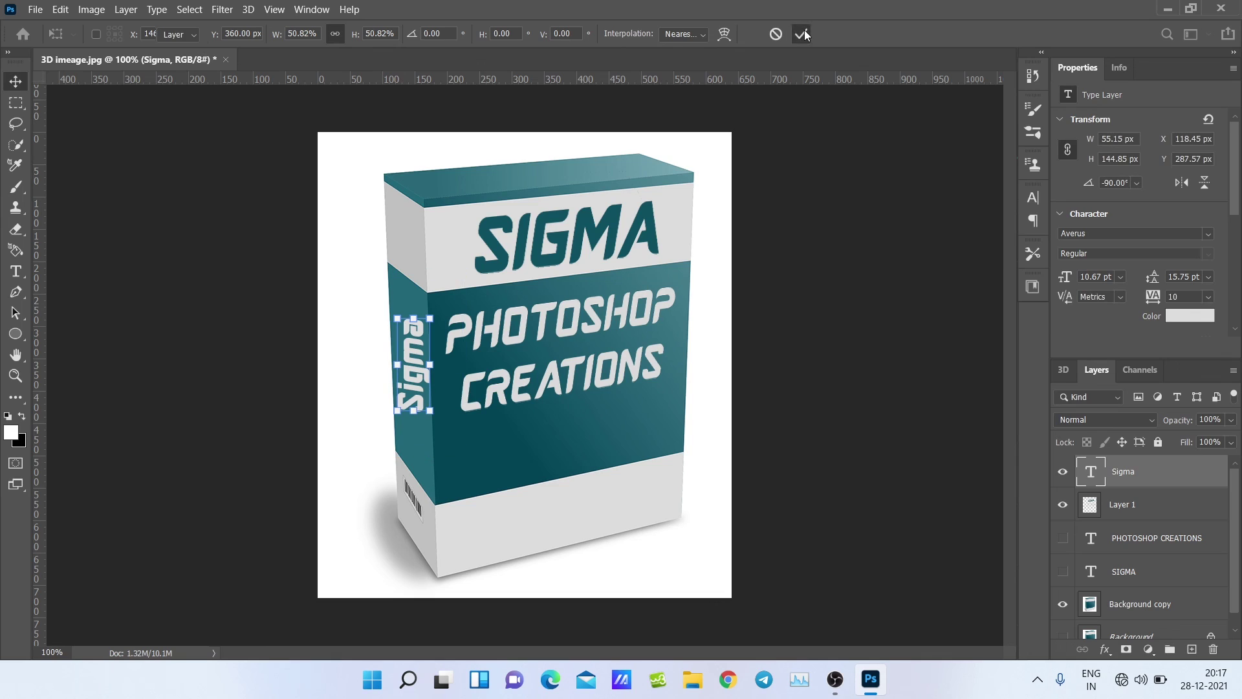
pyautogui.click(790, 290)
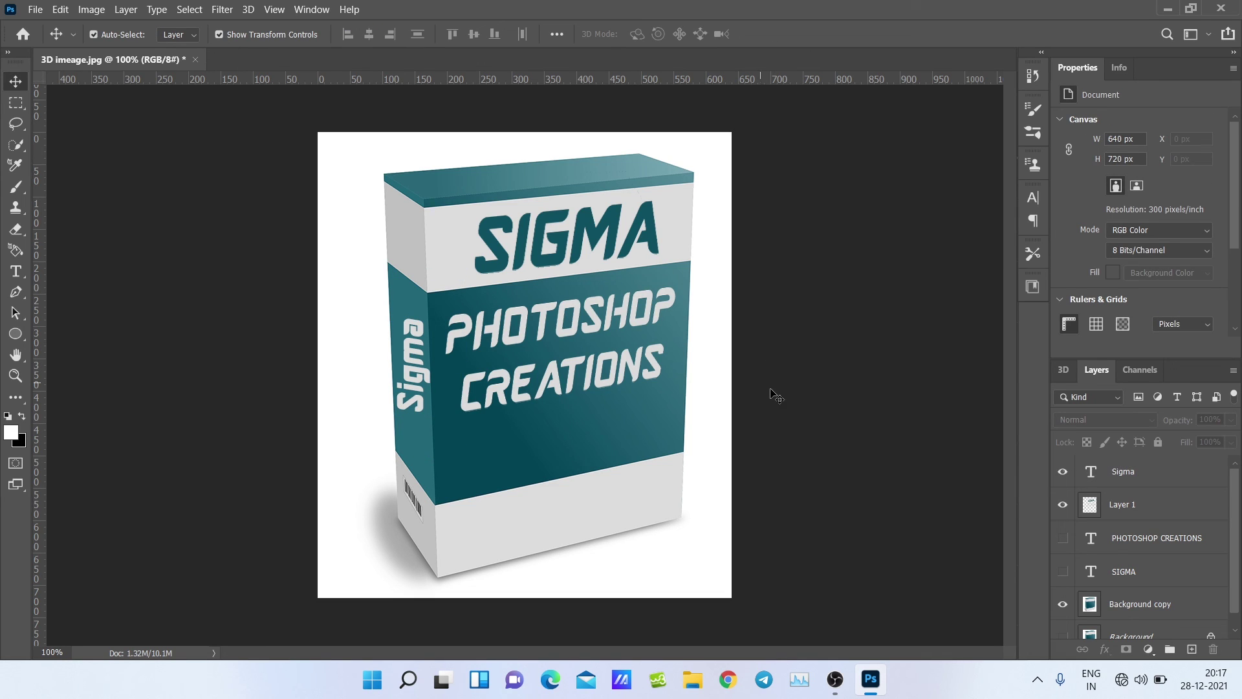
# Step: Quick-select all the lettering on the Sigma text layer, copy it, and clear the selection
pyautogui.click(1127, 473)
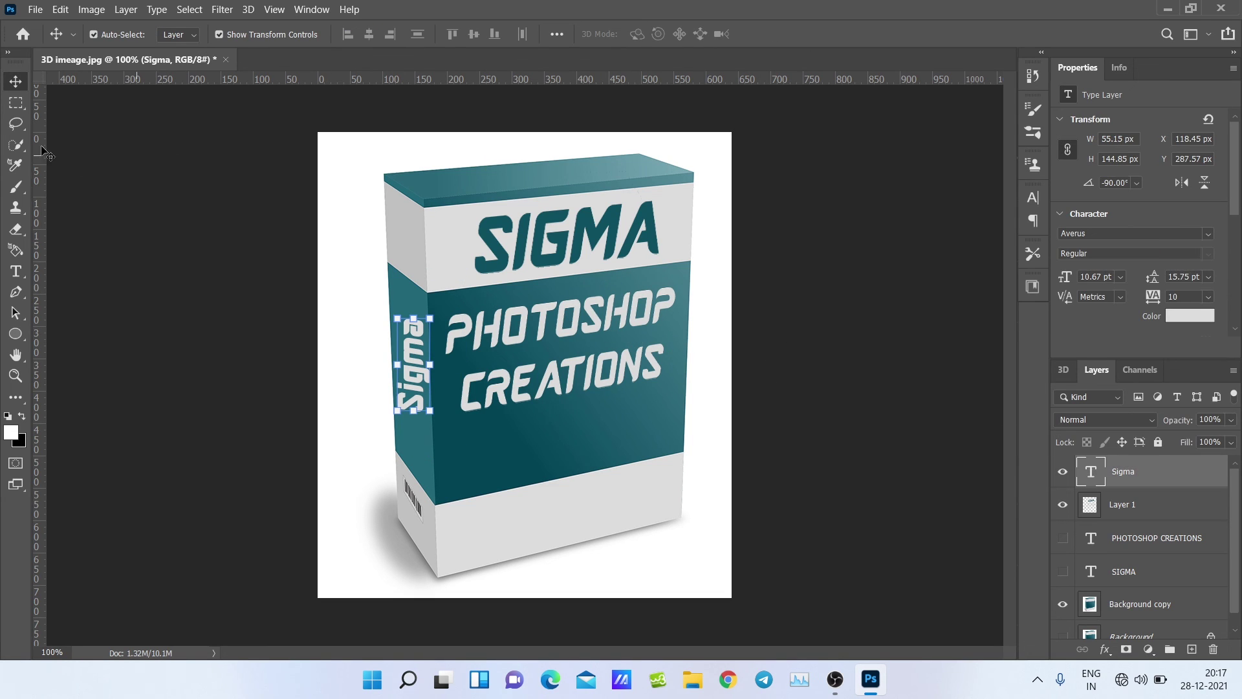
pyautogui.click(16, 144)
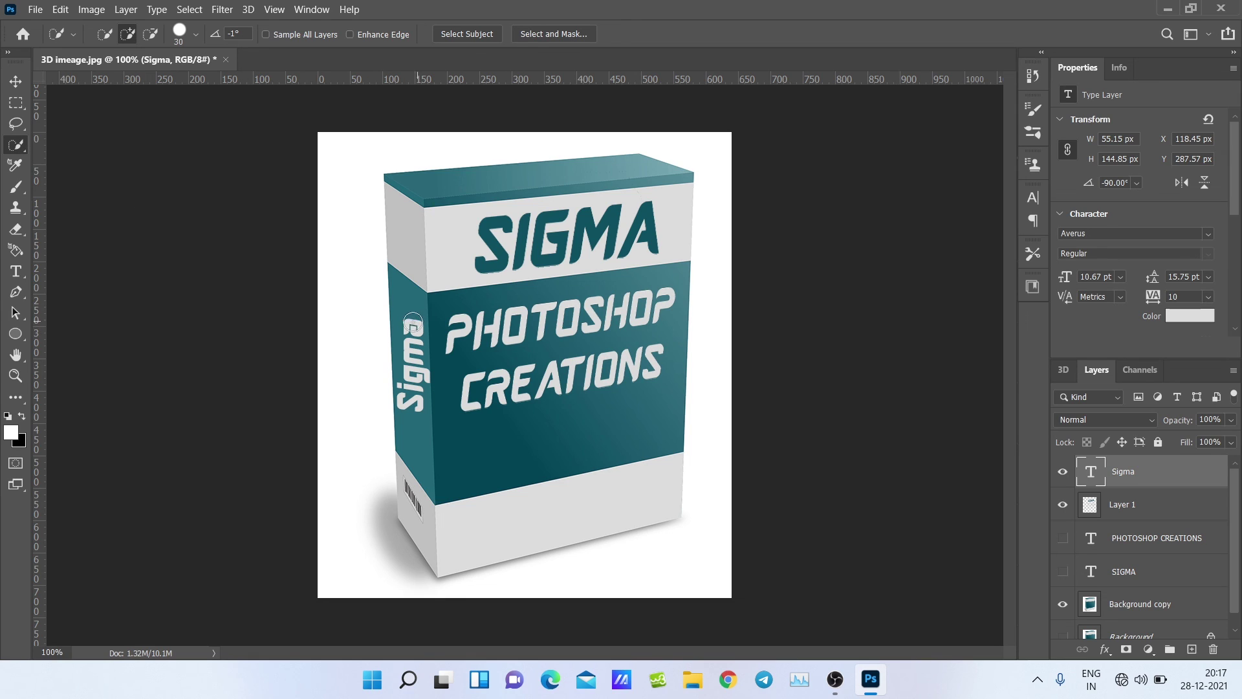
pyautogui.moveTo(413, 326)
pyautogui.mouseDown()
pyautogui.moveTo(408, 410)
pyautogui.moveTo(388, 391)
pyautogui.moveTo(415, 331)
pyautogui.moveTo(430, 389)
pyautogui.moveTo(420, 413)
pyautogui.mouseUp()
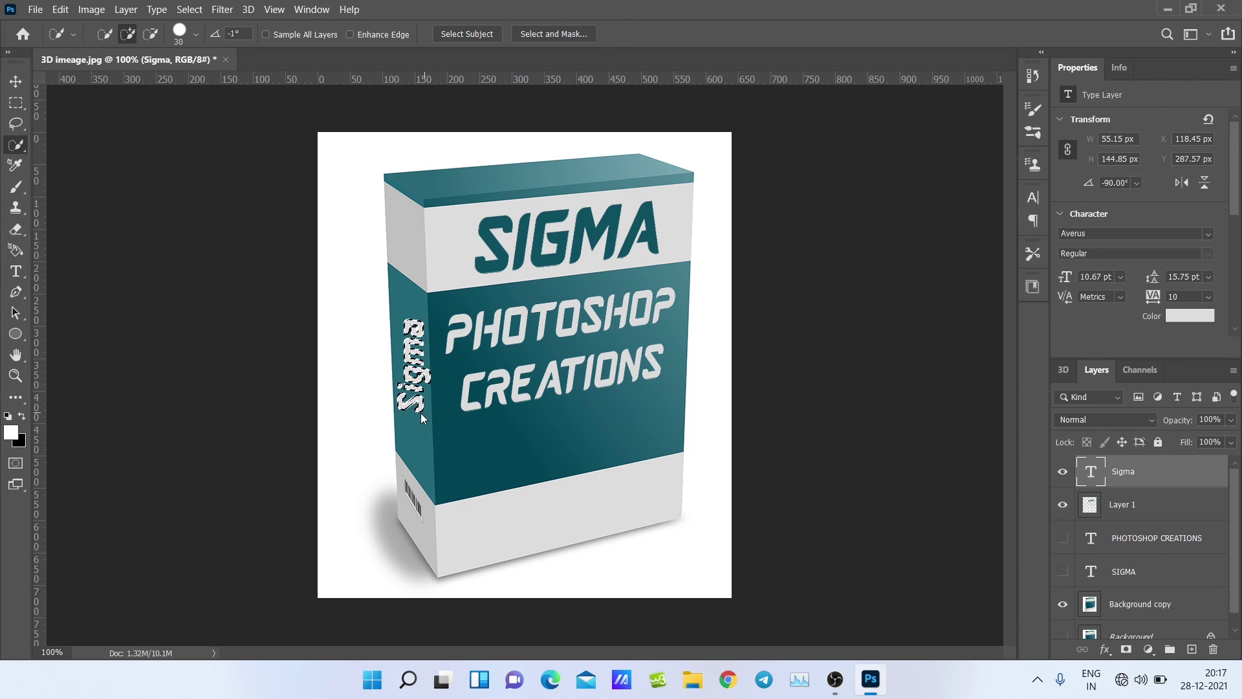
pyautogui.hotkey('ctrl', 'c')
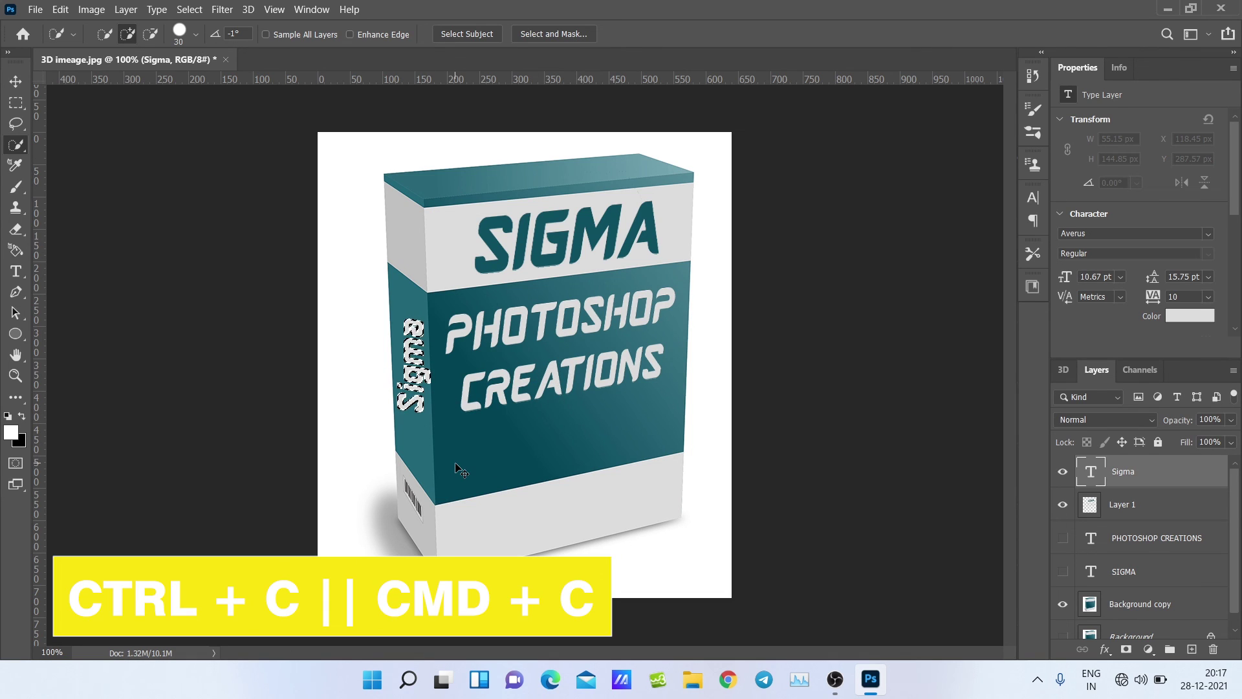
pyautogui.hotkey('ctrl', 'd')
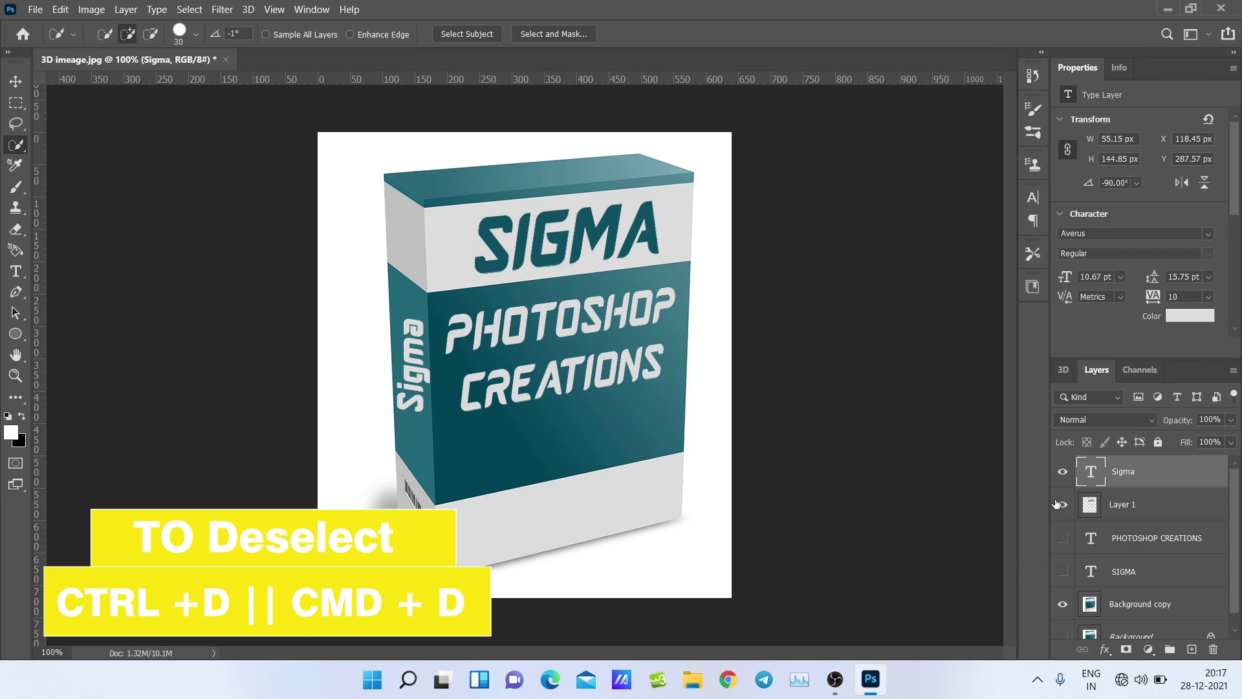
# Step: Hide the Sigma text layer and open the Vanishing Point filter on Layer 1
pyautogui.click(1063, 475)
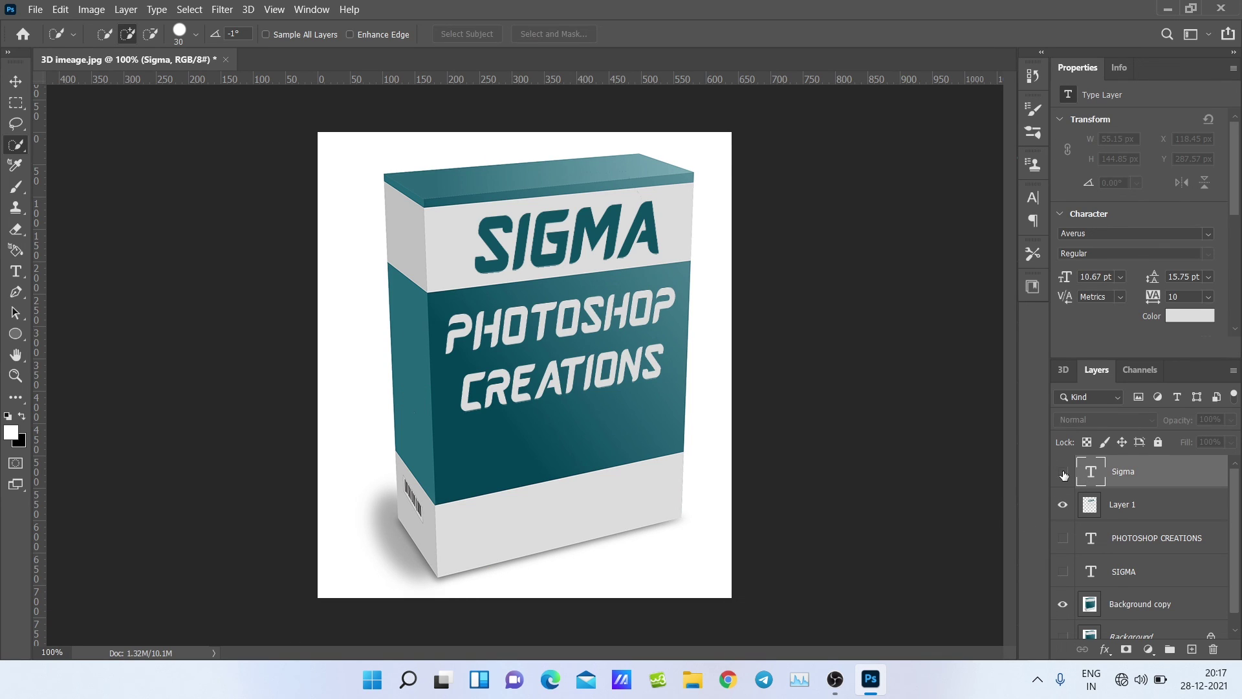
pyautogui.click(1131, 509)
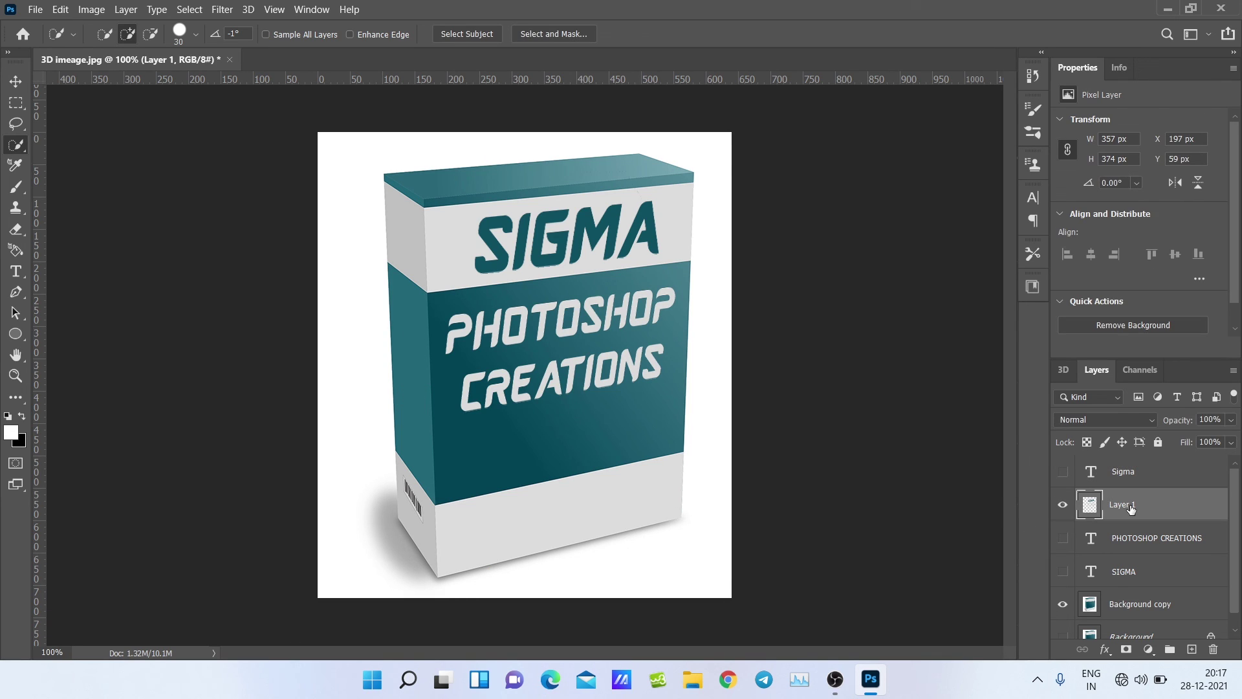
pyautogui.click(219, 11)
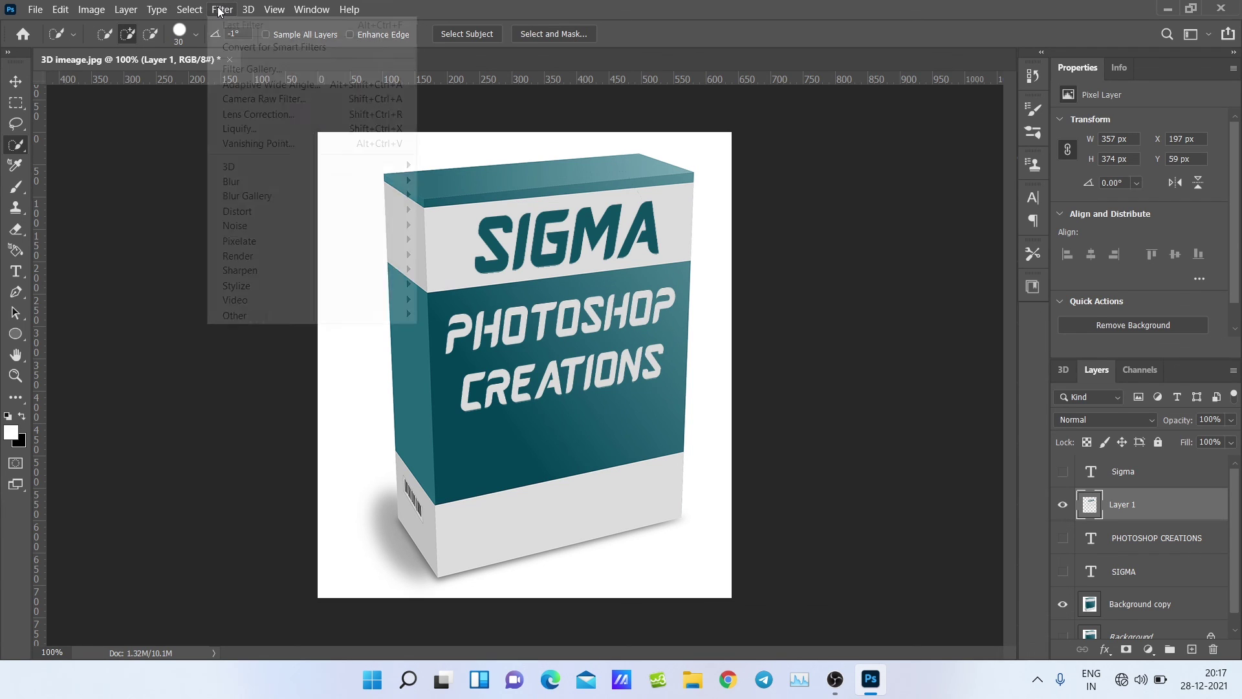
pyautogui.click(270, 143)
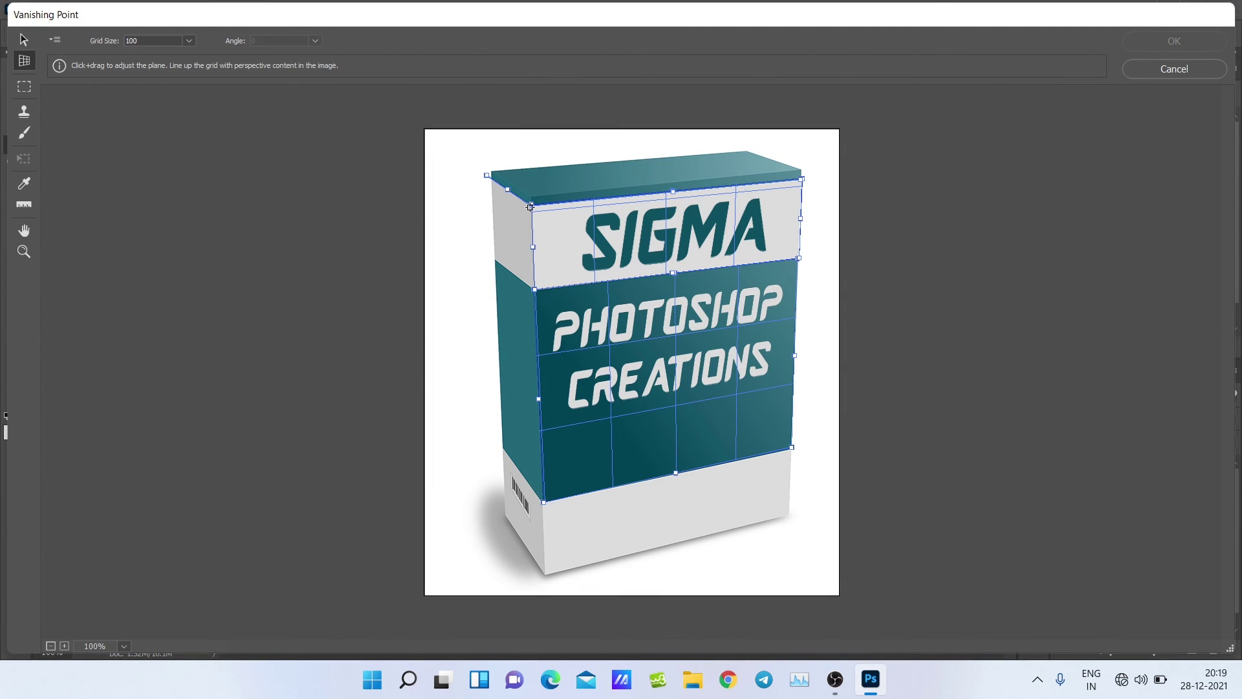
# Step: Define a perspective plane over the full height of the box's narrow side face, starting from its upper corners
pyautogui.press('BackSpace')
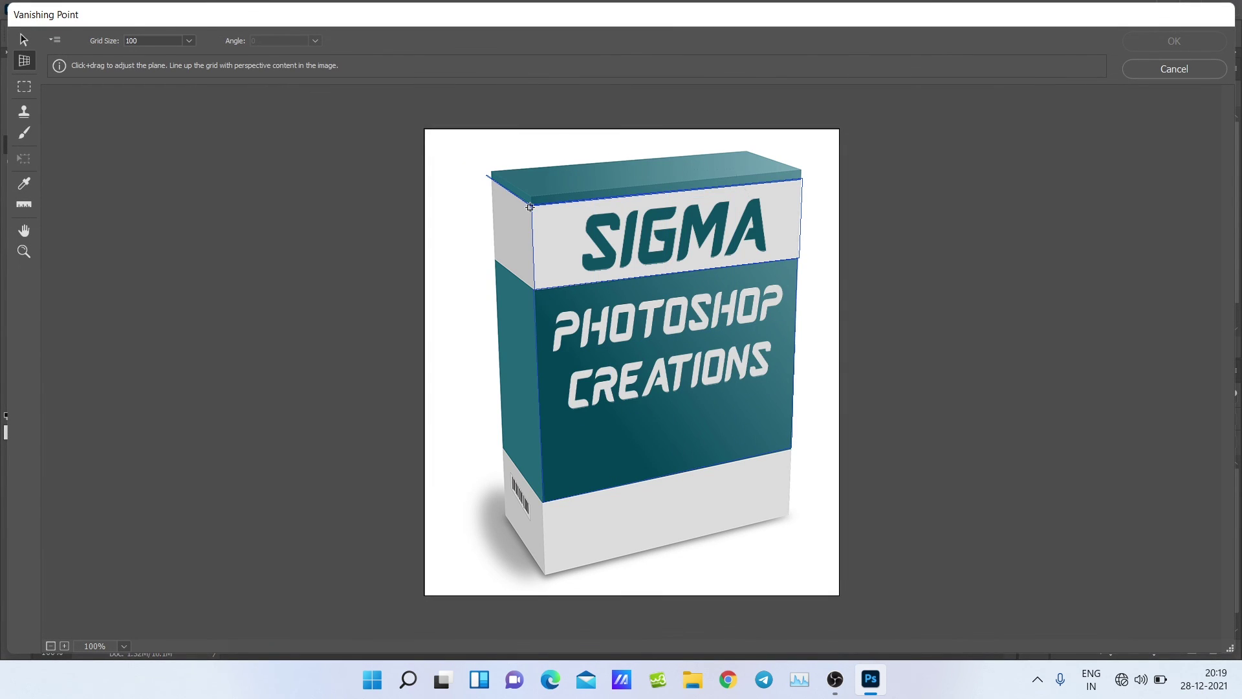
pyautogui.click(486, 174)
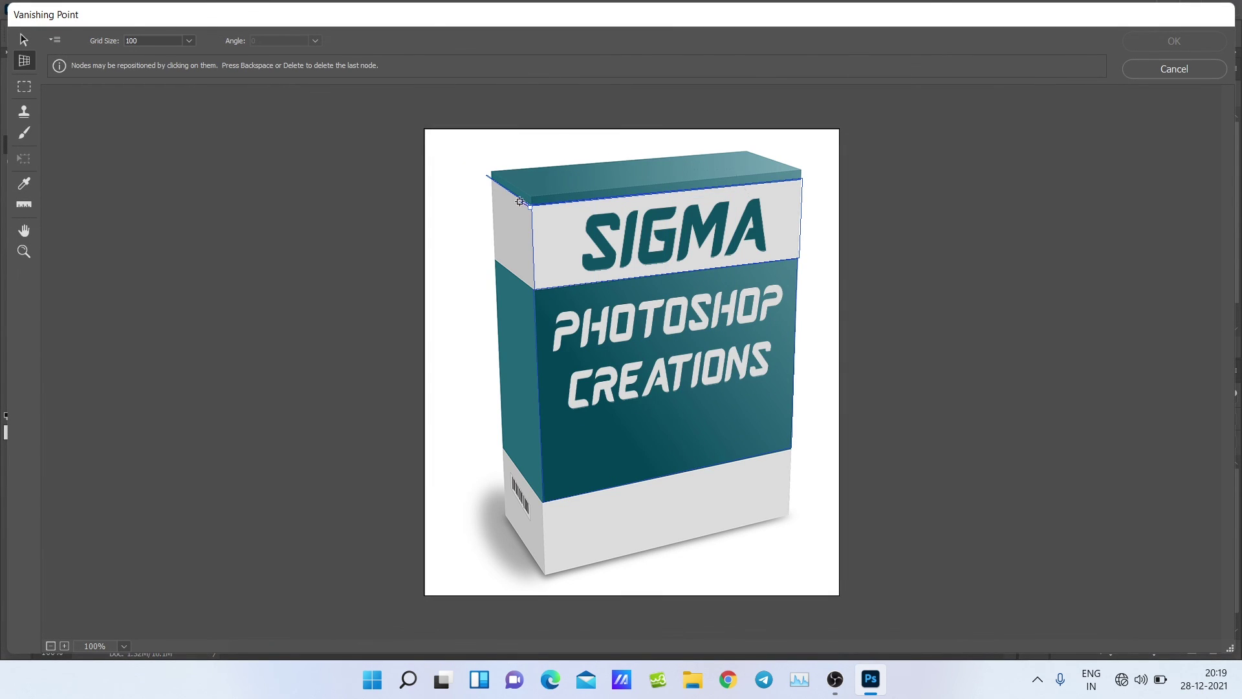
pyautogui.click(491, 180)
pyautogui.click(504, 514)
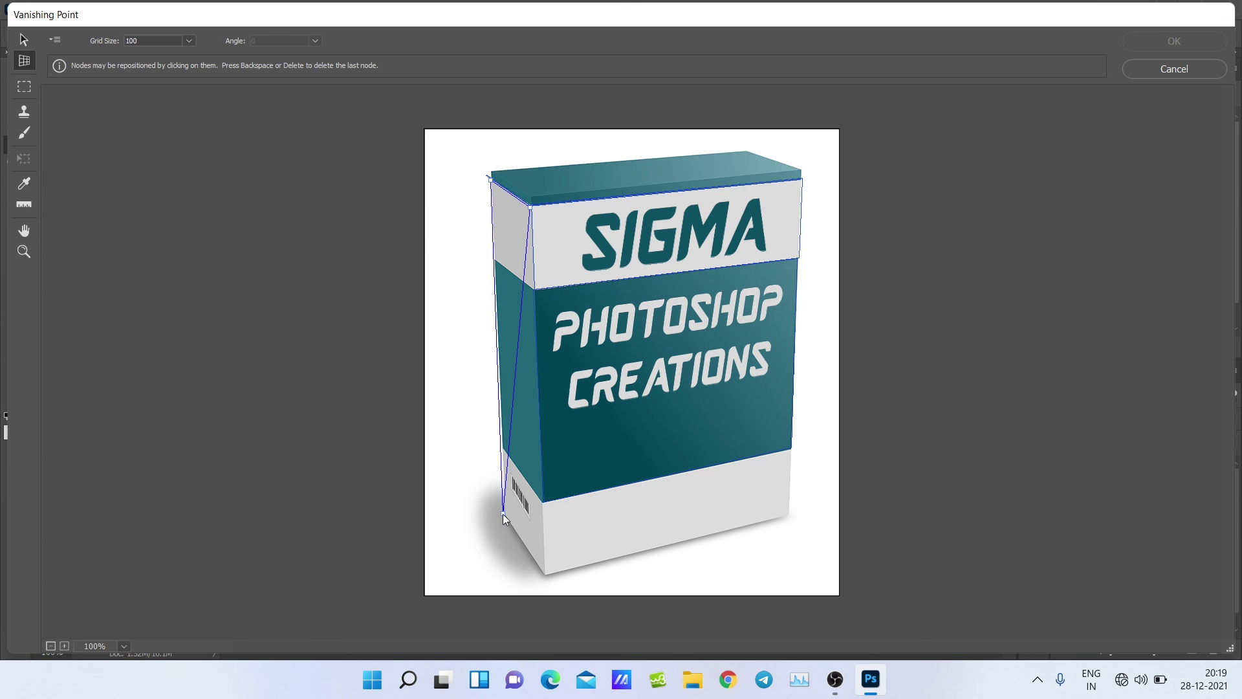